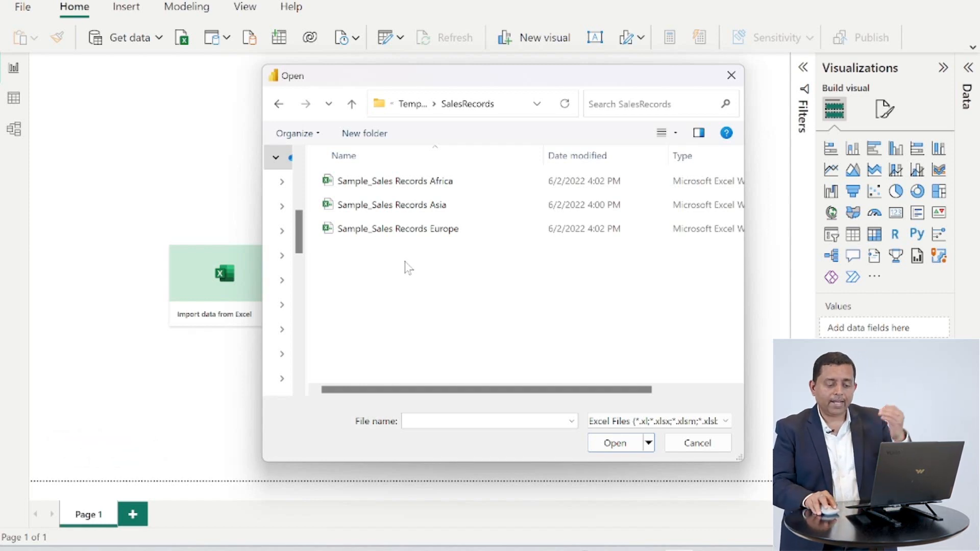
Cancel the file import and examine the columns of the Sample_Sales Records Africa workbook in the SalesRecords folder of Temp_Datasets
click(684, 444)
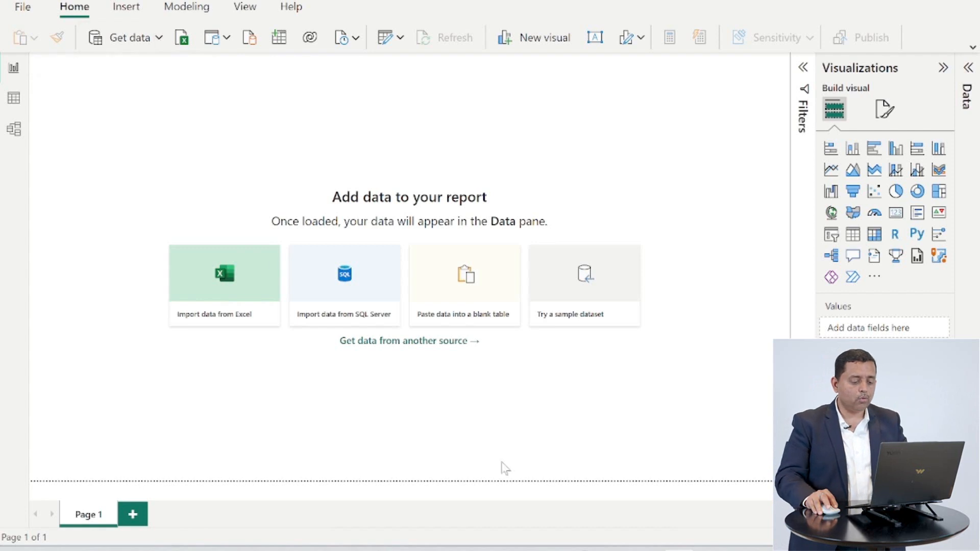
mouse_move(509, 550)
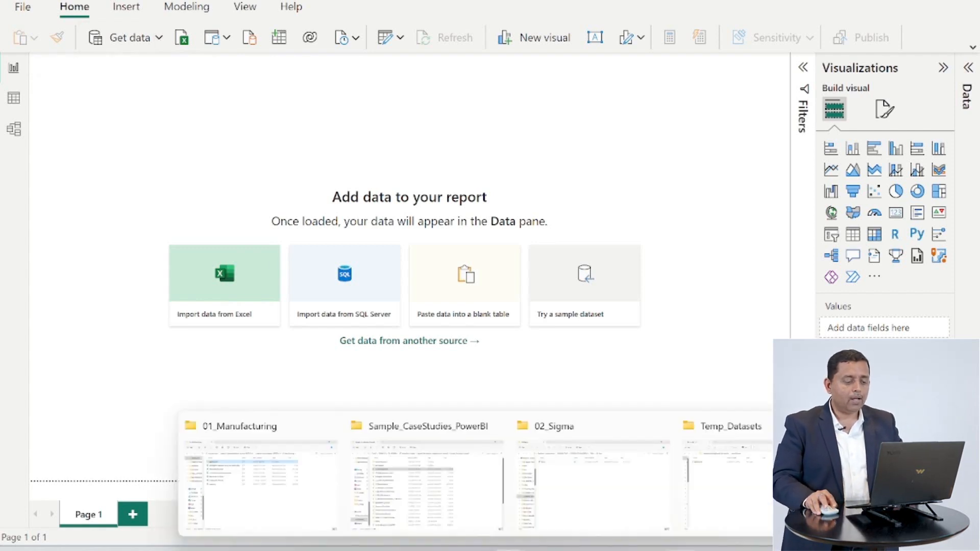
click(733, 490)
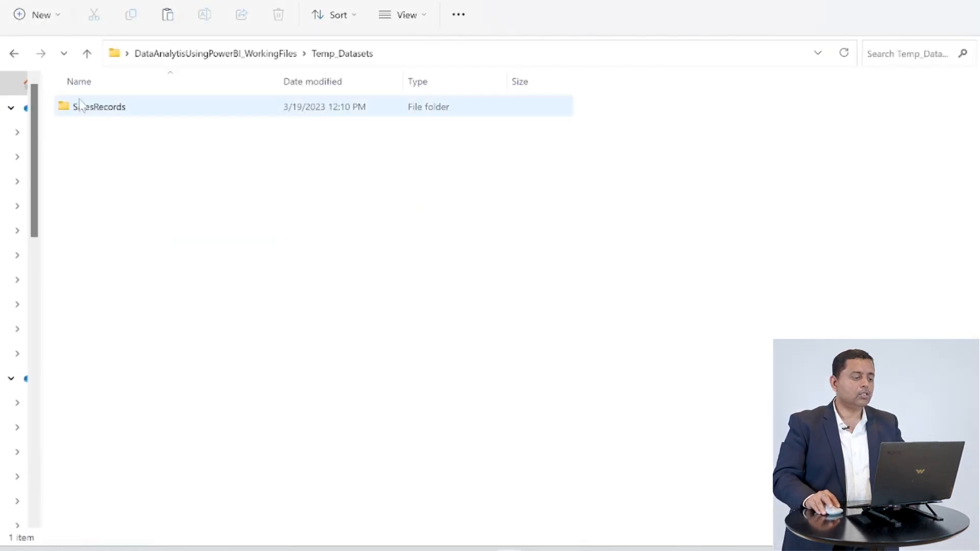
double_click(91, 110)
double_click(143, 105)
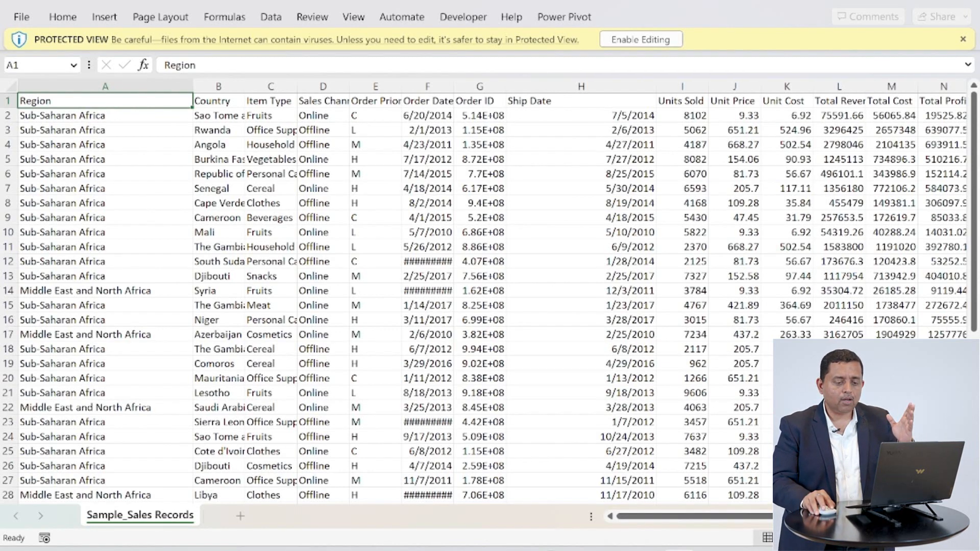
scroll(493, 312, right, 2)
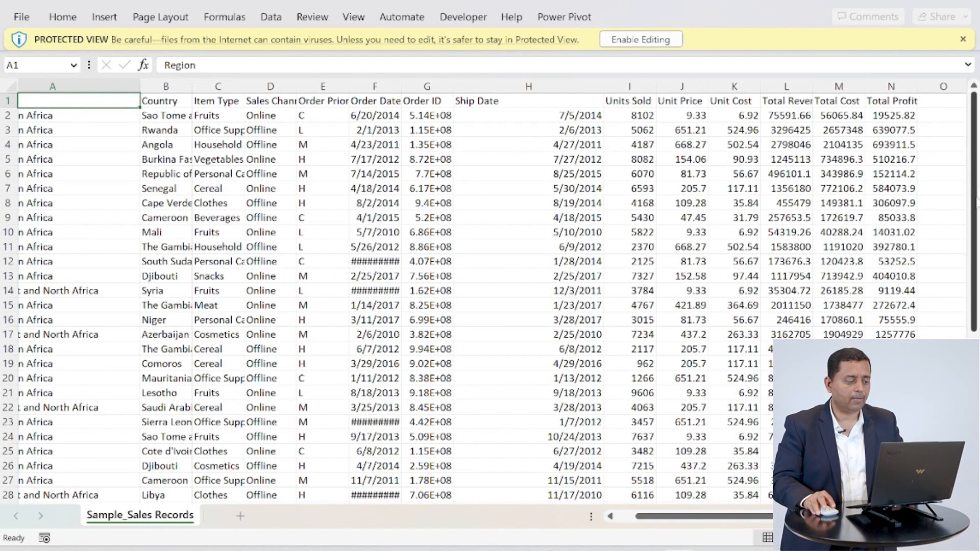
click(966, 3)
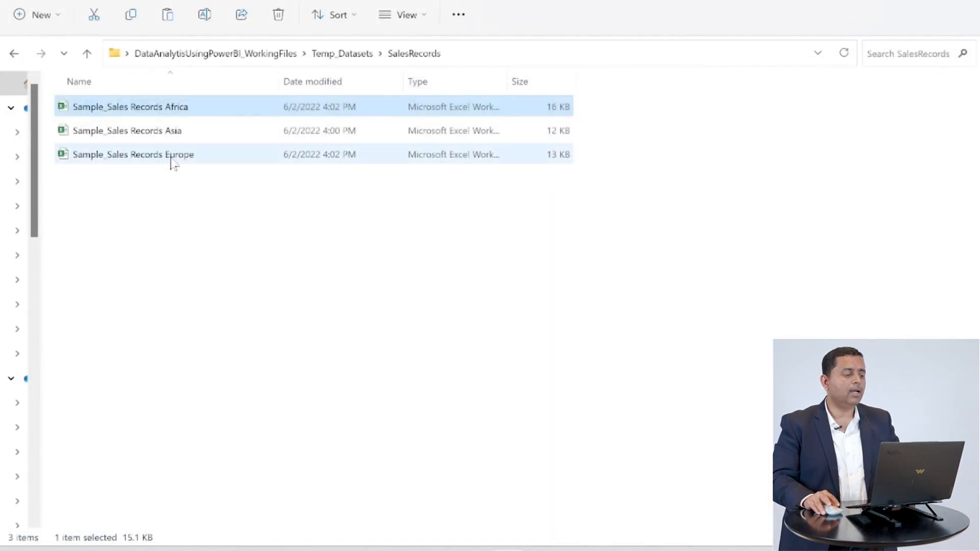
Open the Sample_Sales Records Asia workbook, examine its columns through Total Profit, and close it
double_click(171, 131)
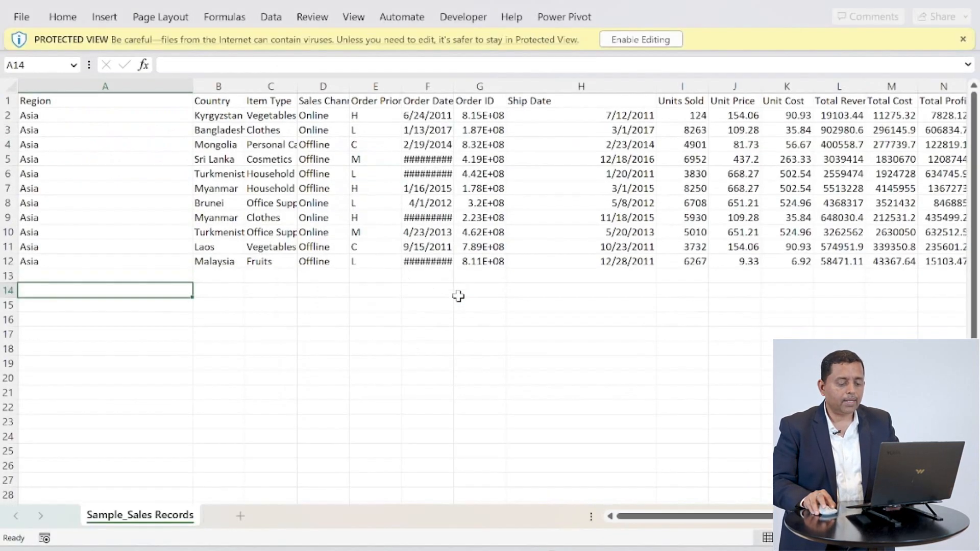
drag(709, 519, 732, 517)
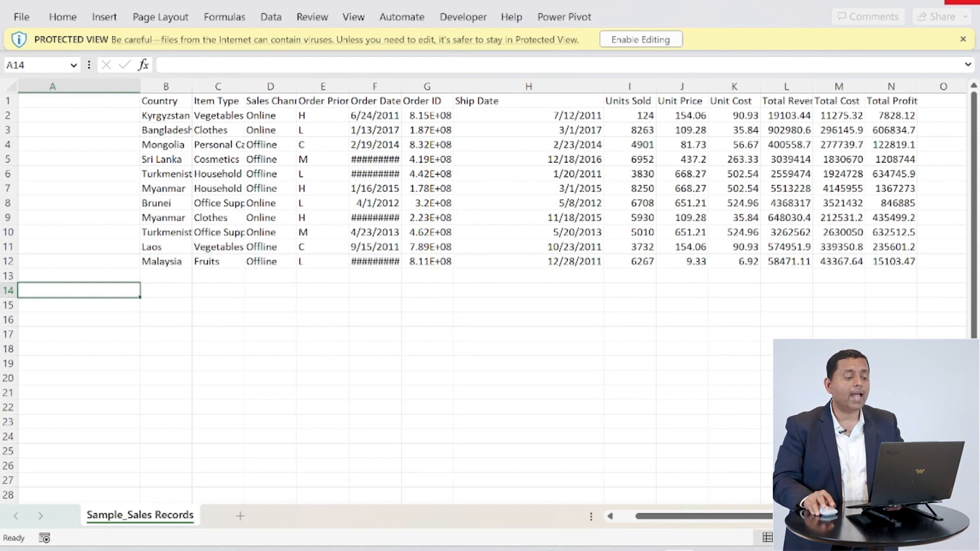
click(962, 2)
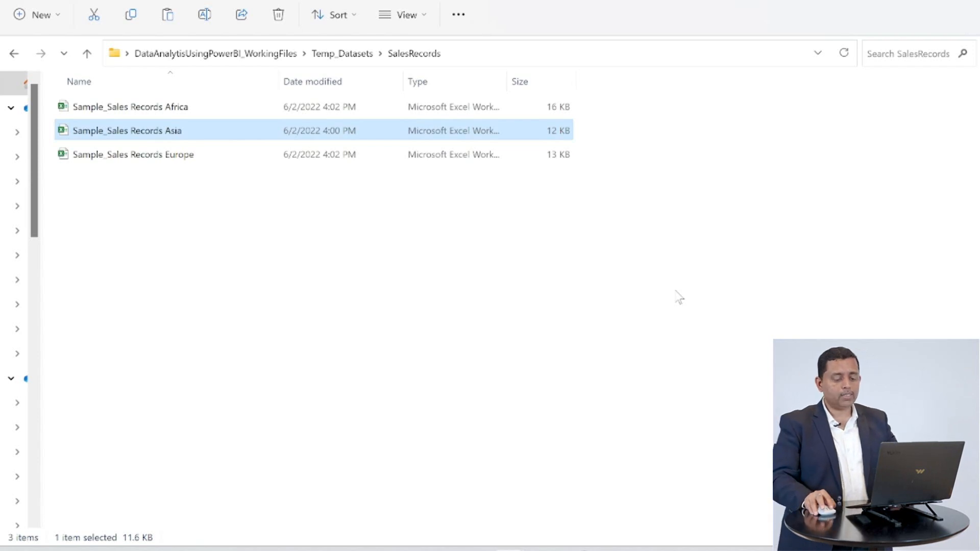
Switch back to Power BI Desktop and start a new data connection of type Folder
click(679, 550)
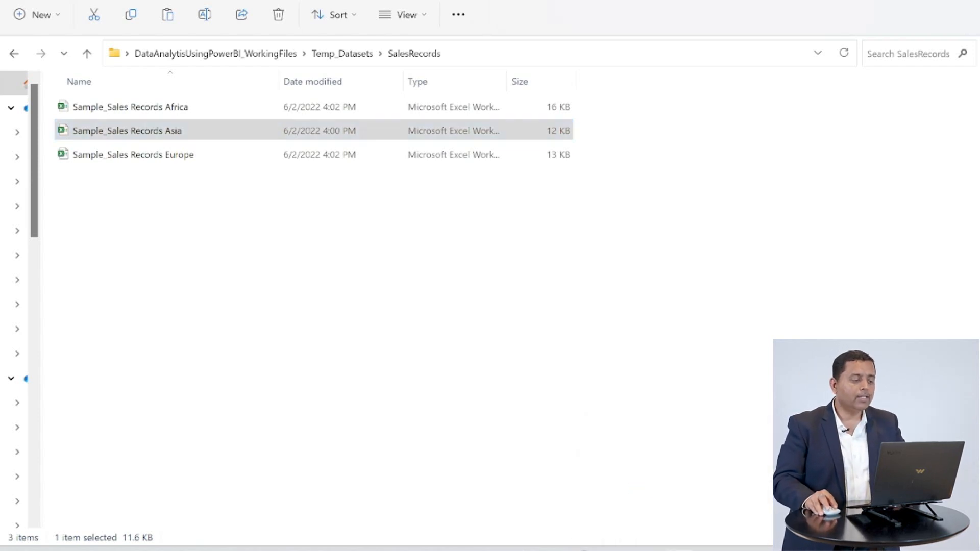
click(158, 37)
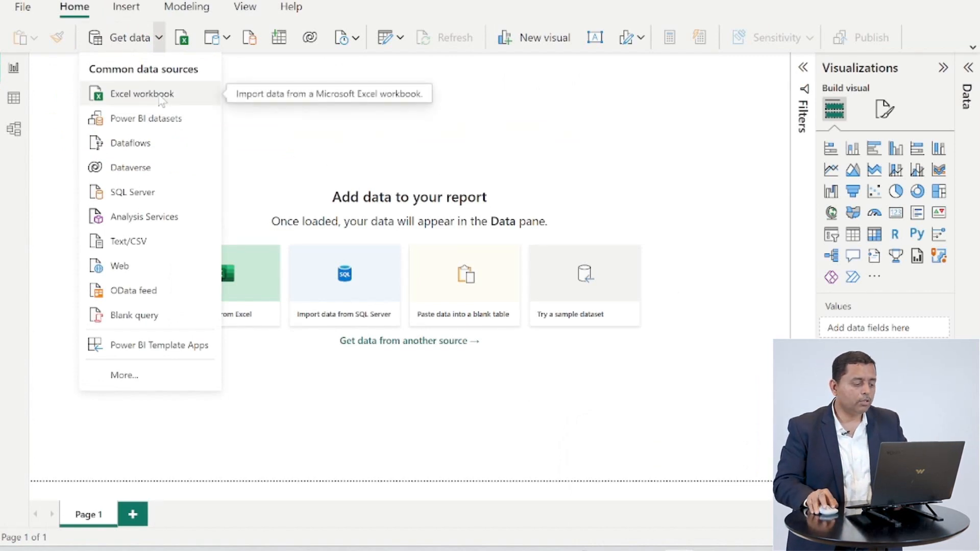
click(131, 376)
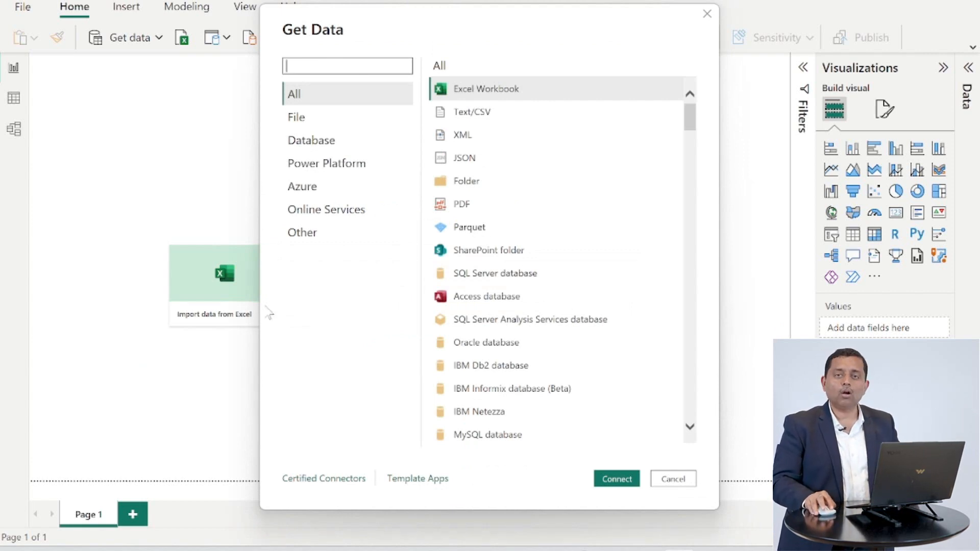
click(480, 186)
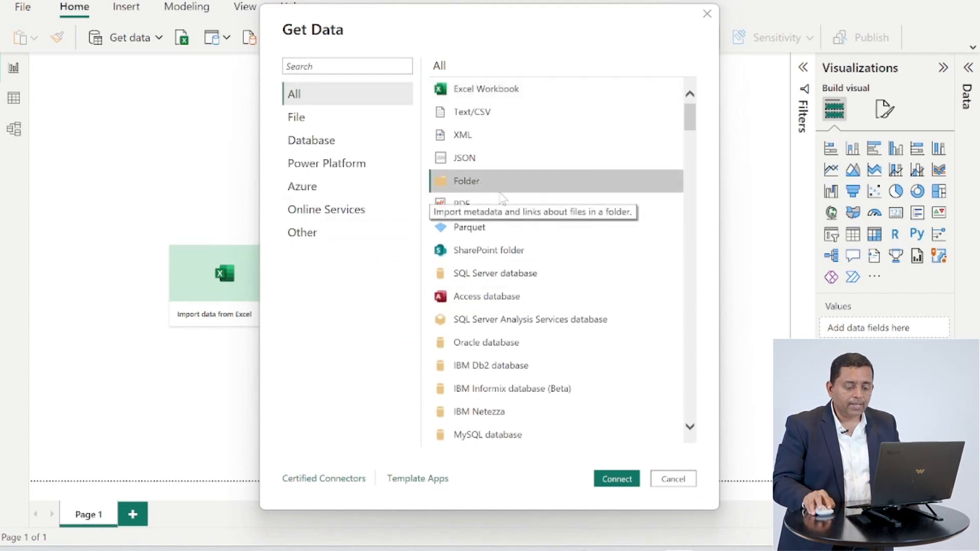
click(617, 480)
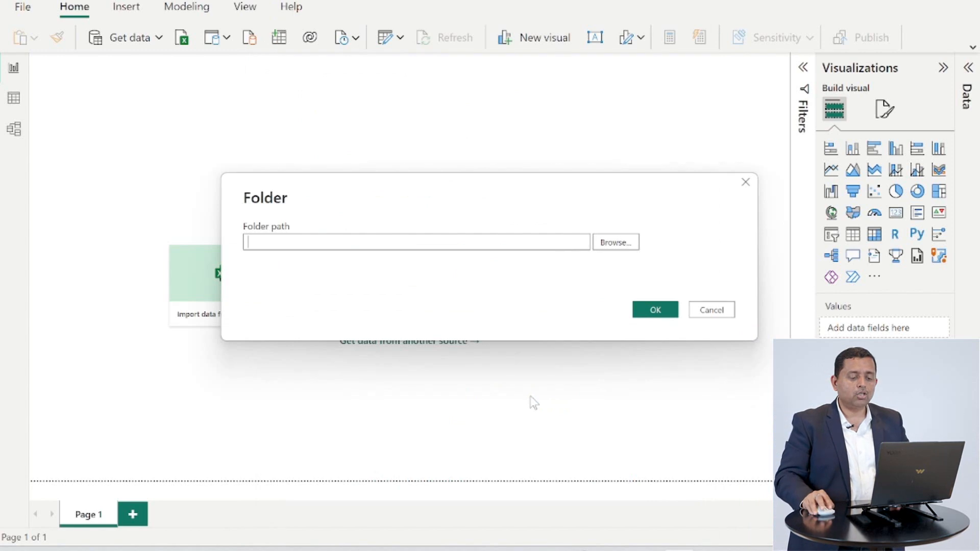
Connect to the SalesRecords folder under Desktop, DataAnalytisUsingPowerBI_WorkingFiles, Temp_Datasets, and load its file list for transformation
click(620, 243)
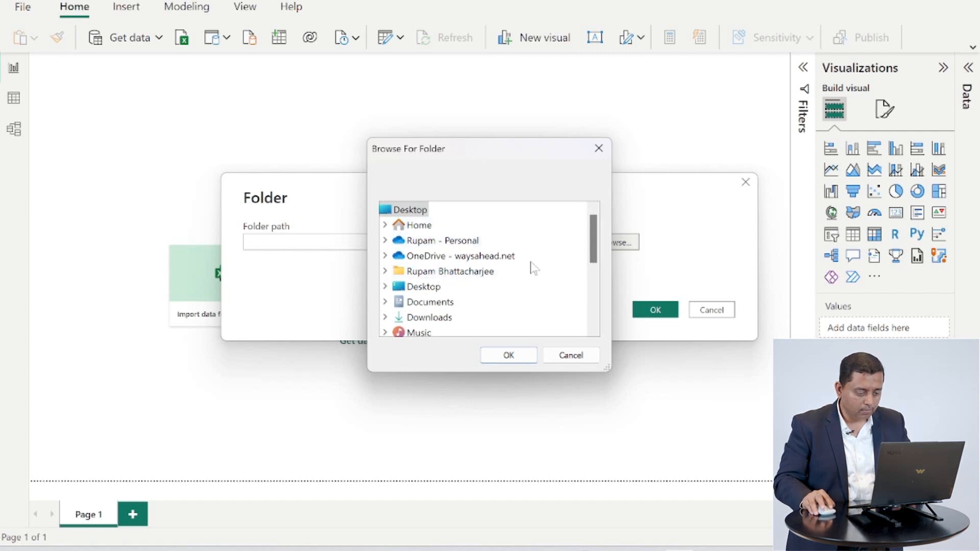
click(385, 286)
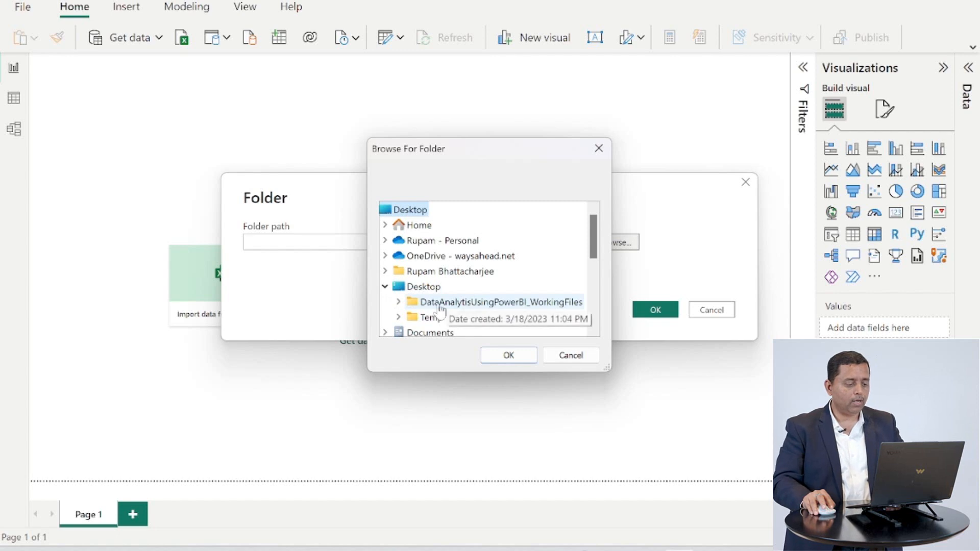
click(398, 303)
click(411, 302)
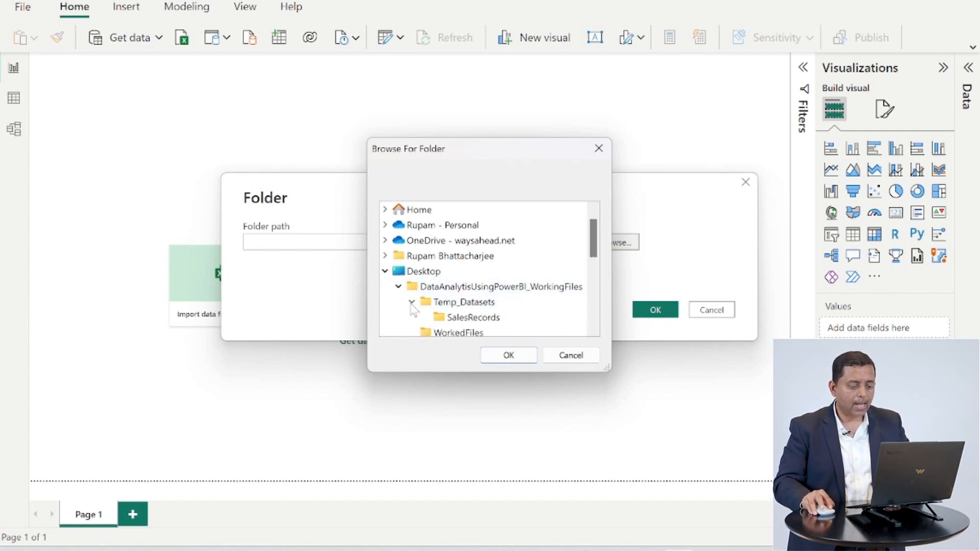
click(474, 317)
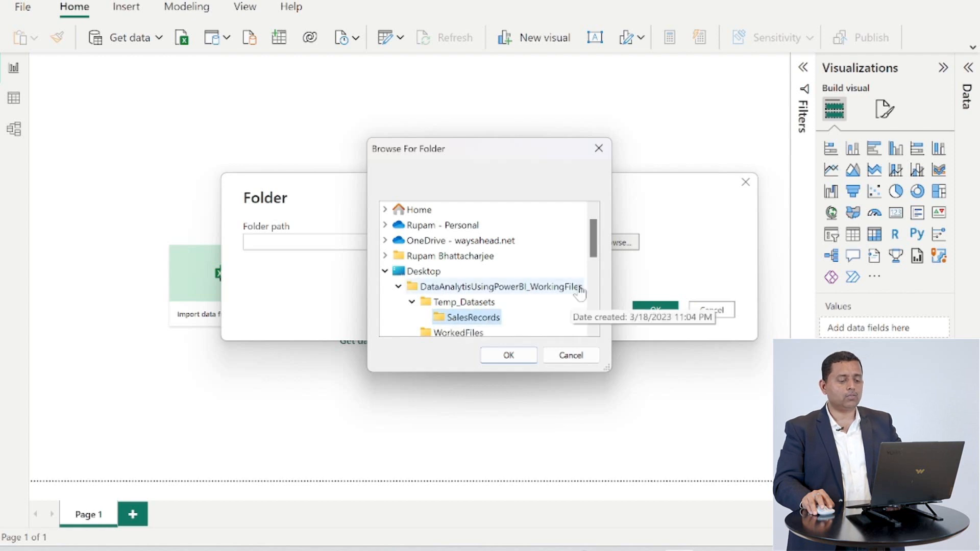
click(509, 356)
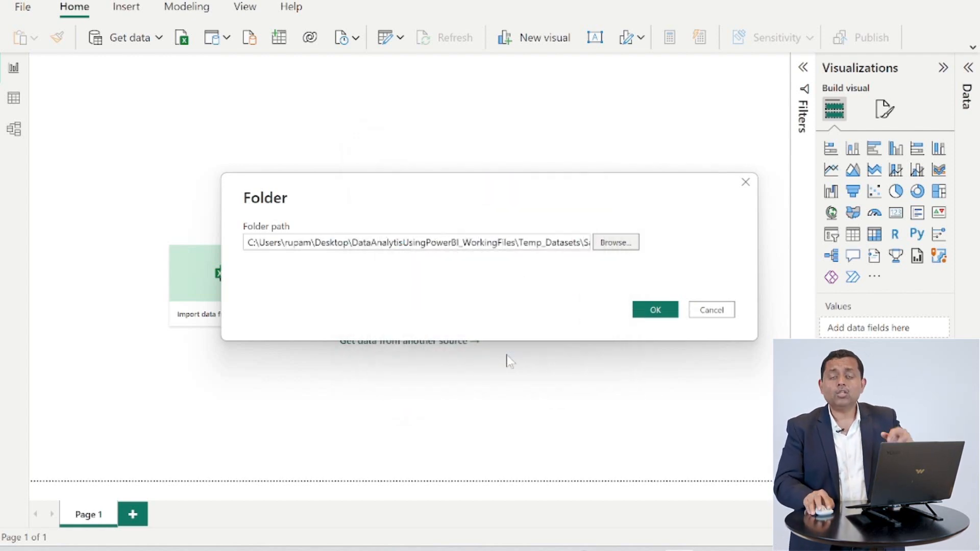
click(658, 311)
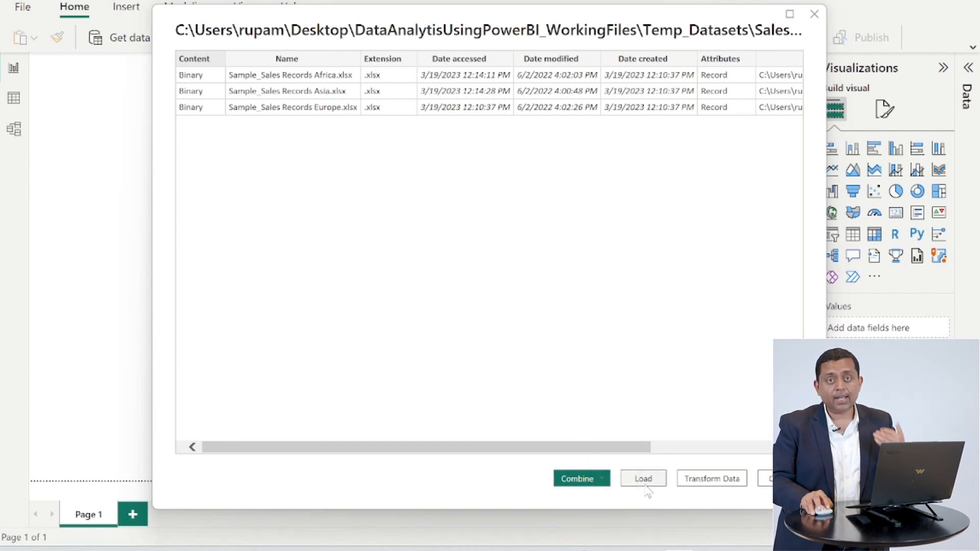
click(733, 480)
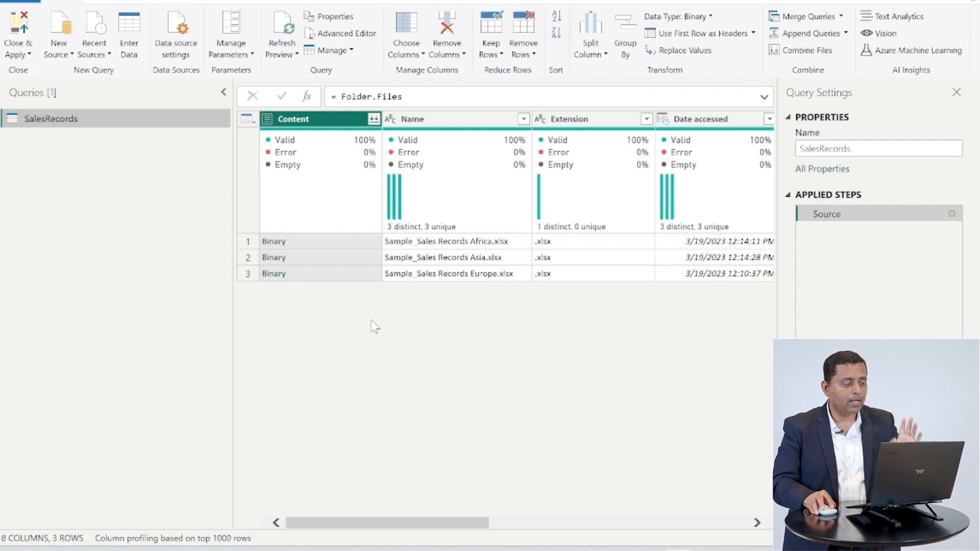
Rename the SalesRecords query as SalesRecords_Africa and duplicate it
double_click(95, 122)
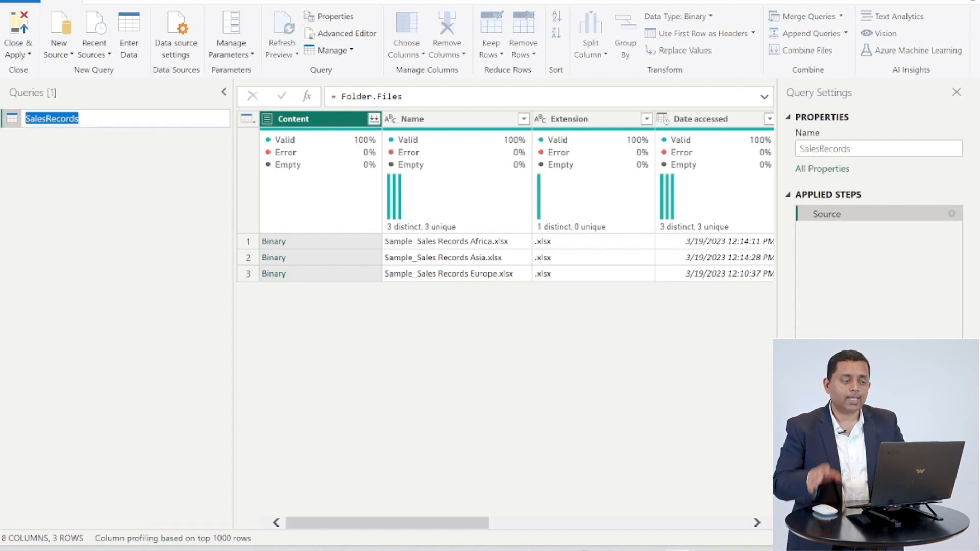
key(End)
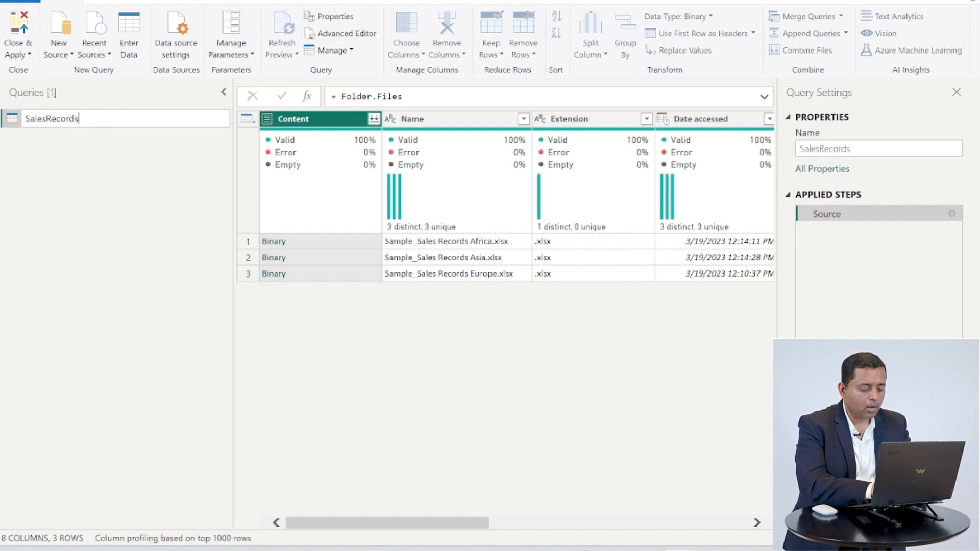
text(_Afria)
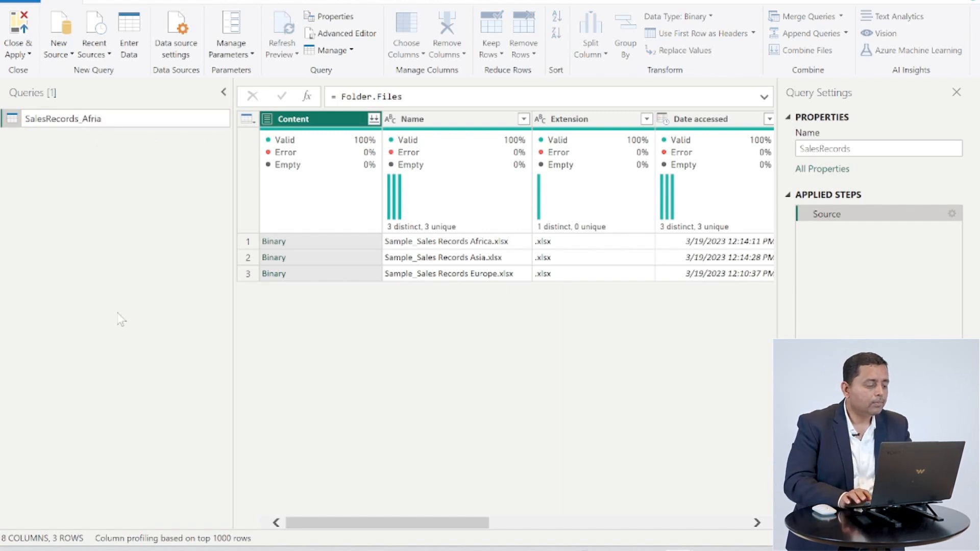
key(Left)
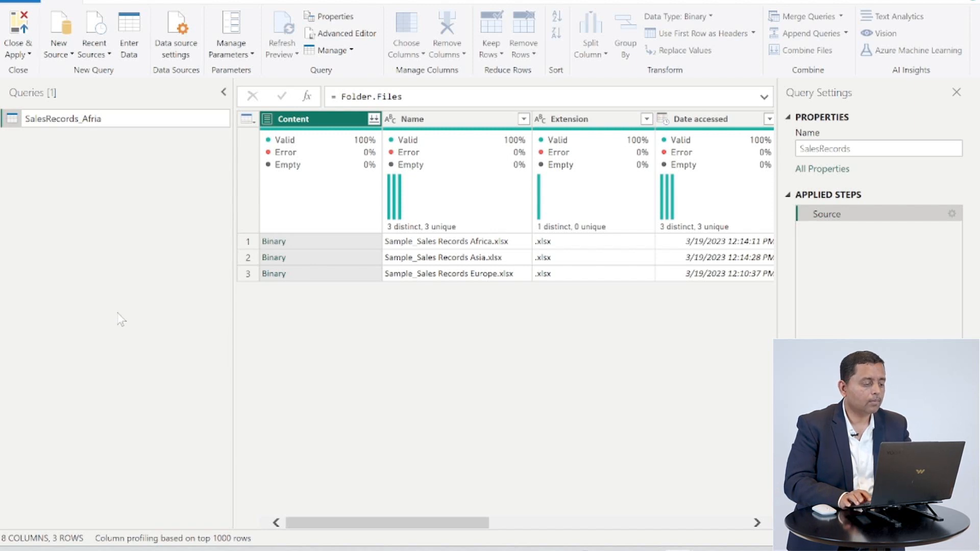
text(c)
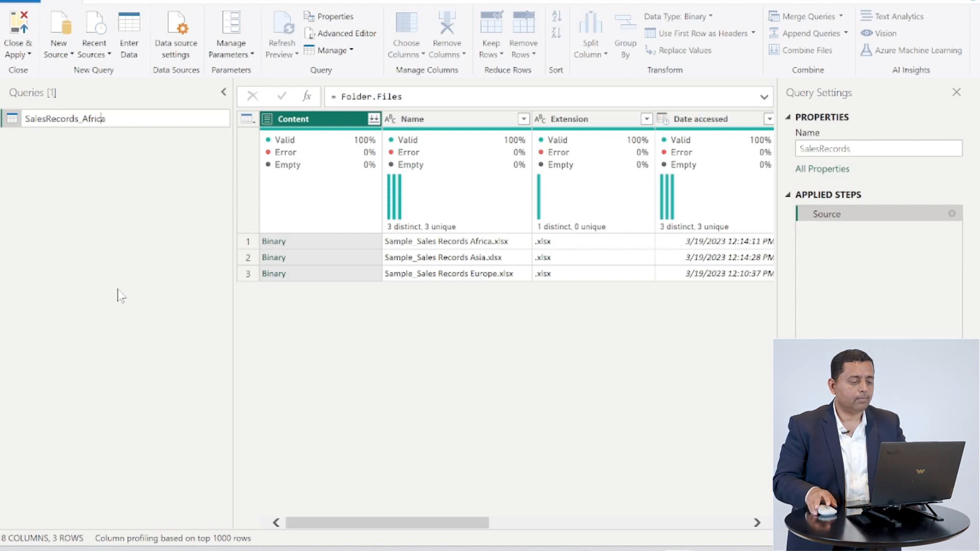
click(163, 135)
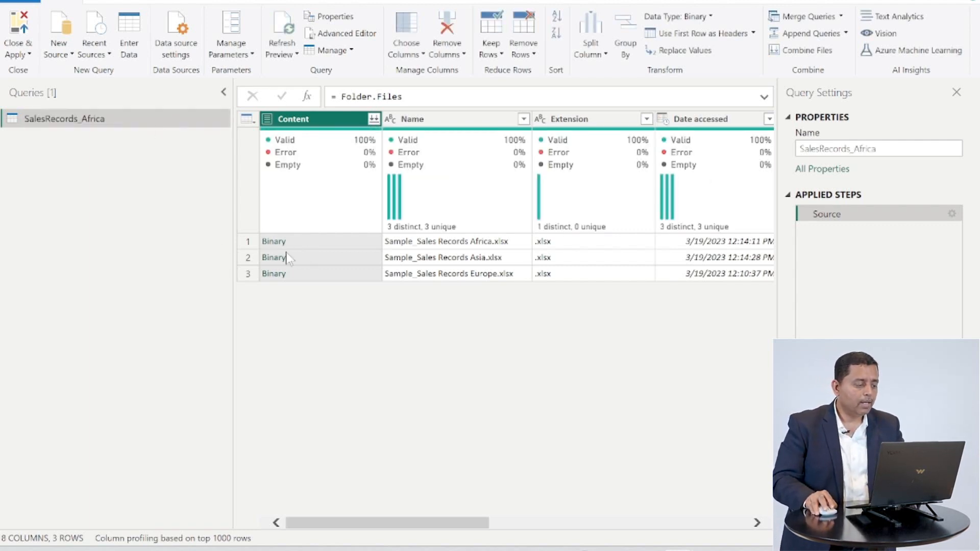
right_click(92, 119)
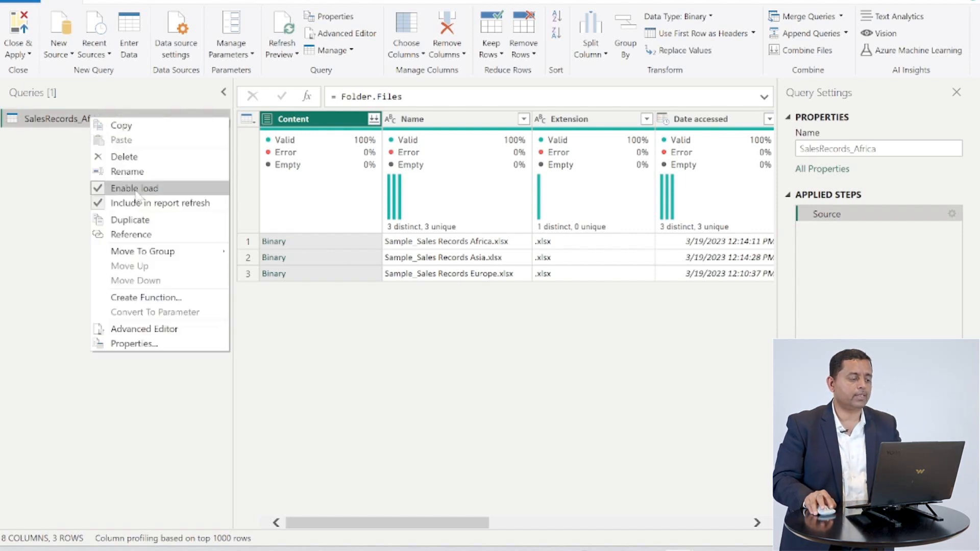
click(136, 219)
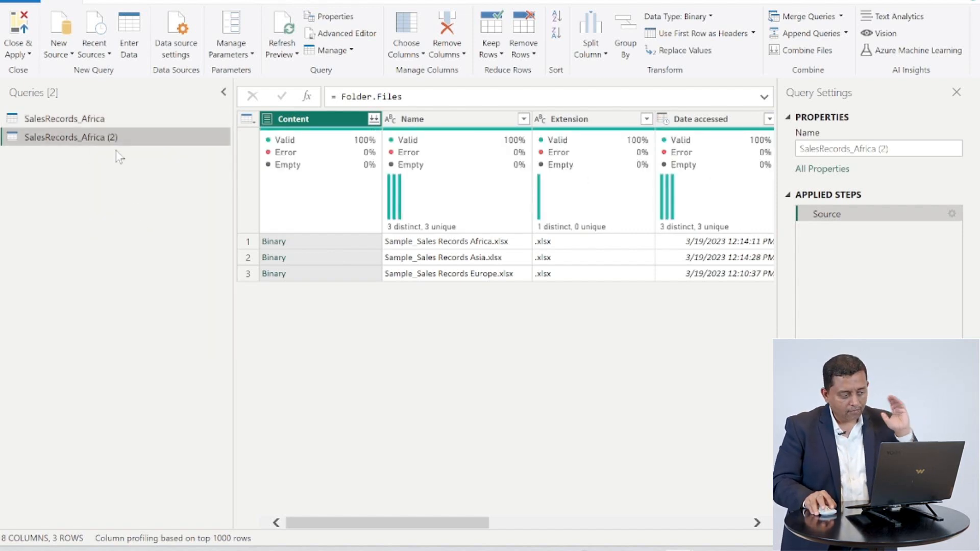
In the SalesRecords_Africa query, extract the Sample_Sales Records sheet from the Africa workbook and use its first row as headers
click(94, 122)
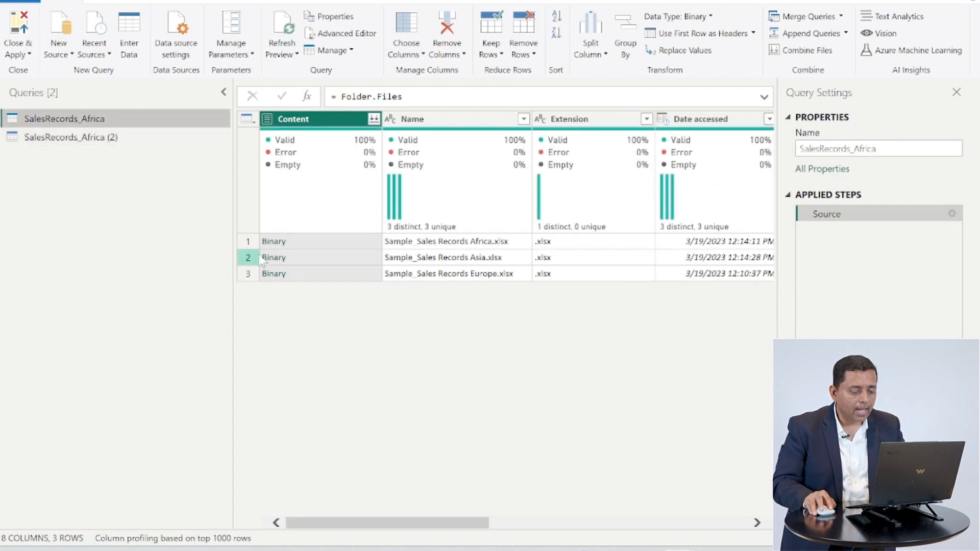
click(273, 242)
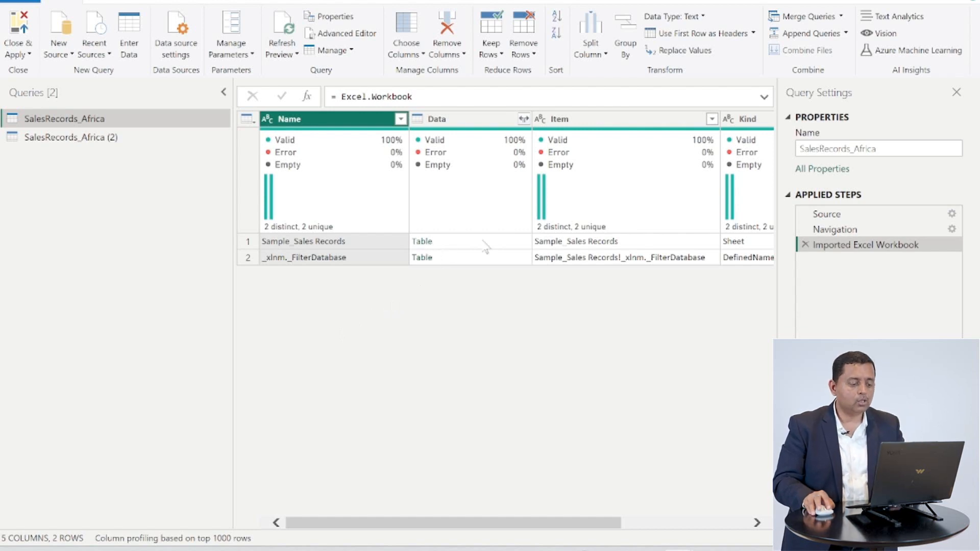
click(424, 241)
click(424, 240)
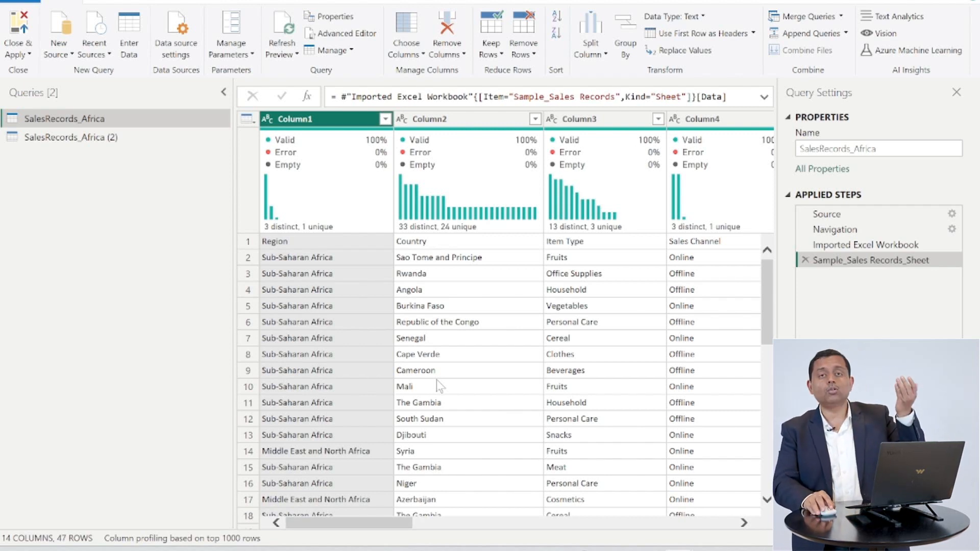
click(703, 35)
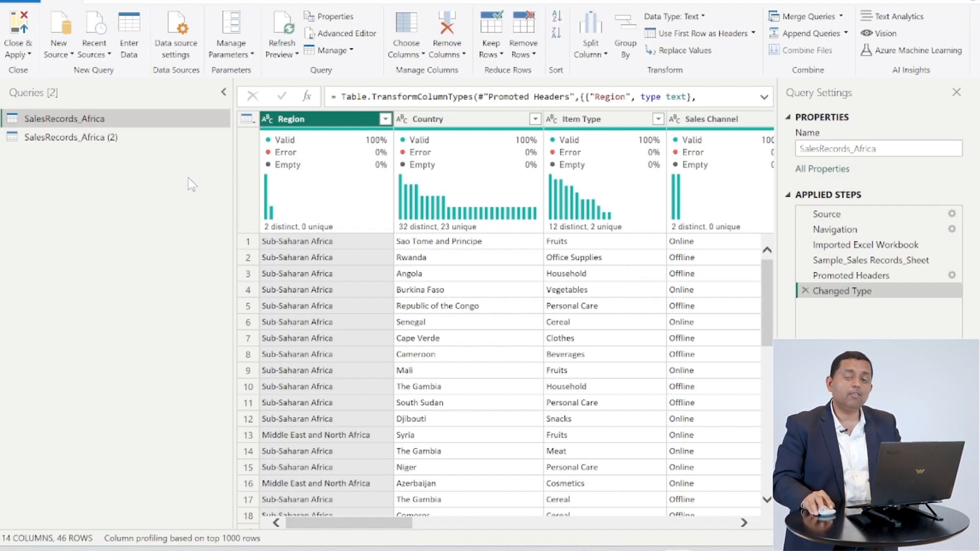
Duplicate the SalesRecords_Africa (2) query
double_click(128, 143)
click(136, 153)
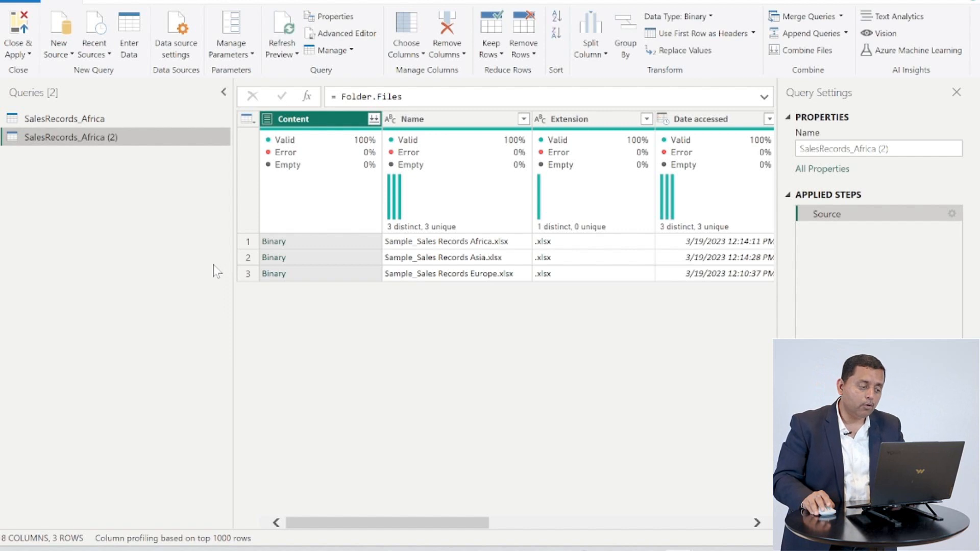
right_click(135, 138)
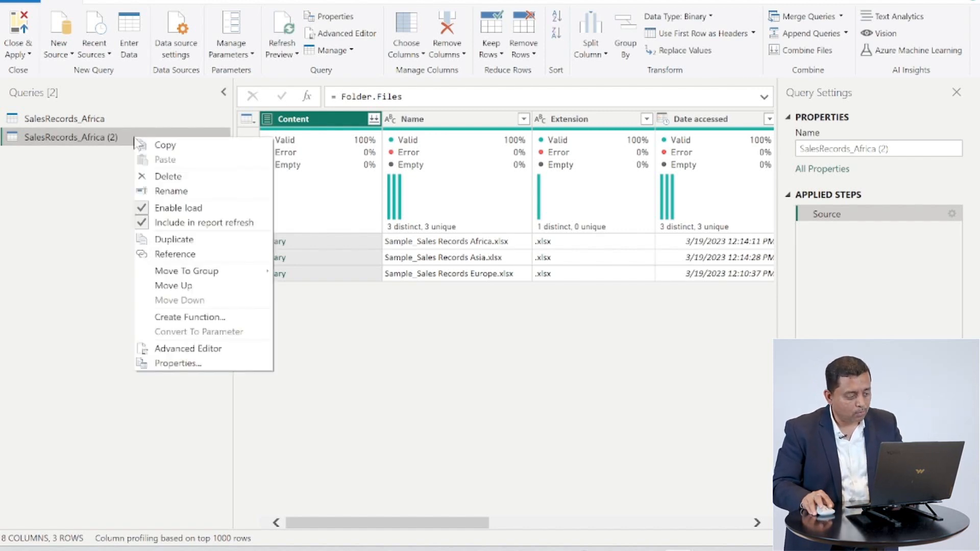
click(184, 239)
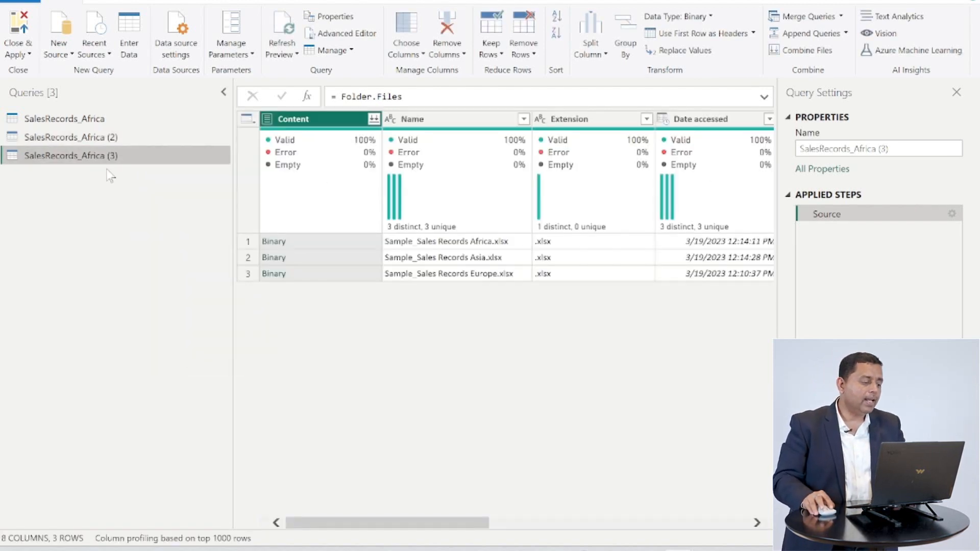
Rename the SalesRecords_Africa (2) query as SalesRecords_Asia
click(106, 140)
key(F2)
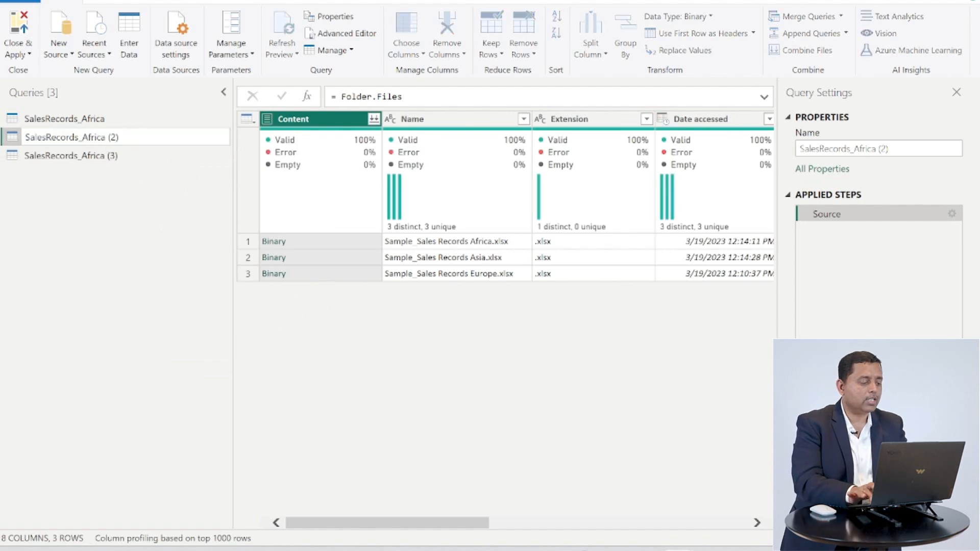
key(BackSpace)
key(BackSpace)
key(BackSpace)
key(BackSpace)
key(BackSpace)
key(BackSpace)
key(BackSpace)
key(BackSpace)
key(BackSpace)
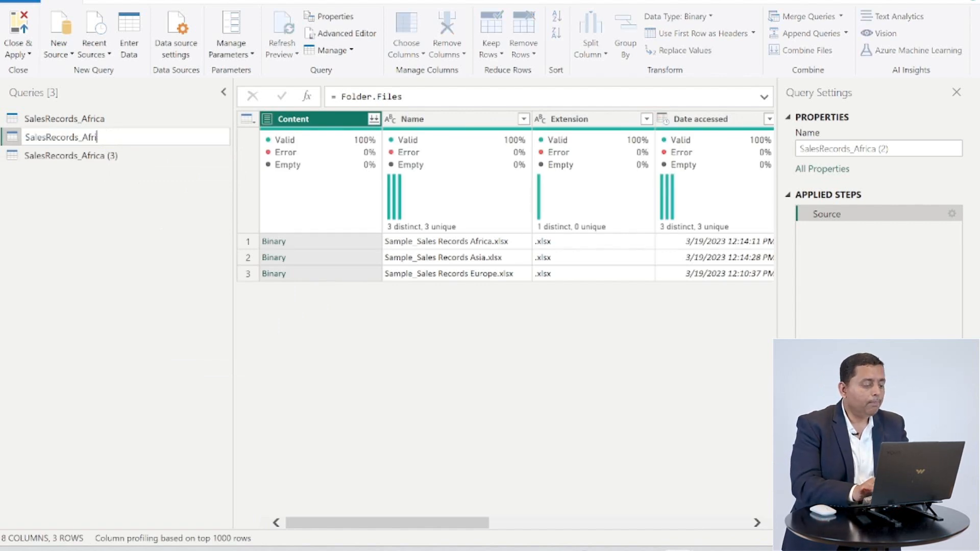
text(sia)
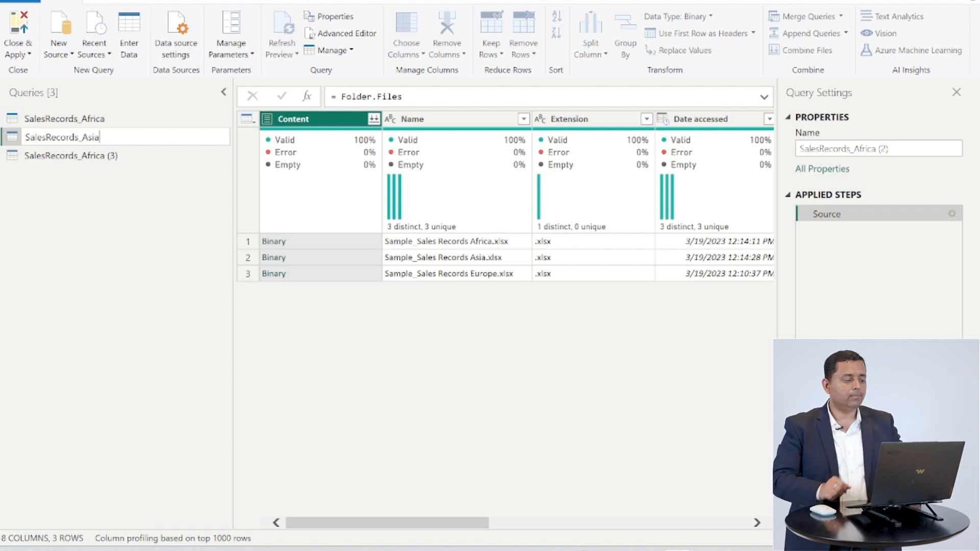
click(125, 143)
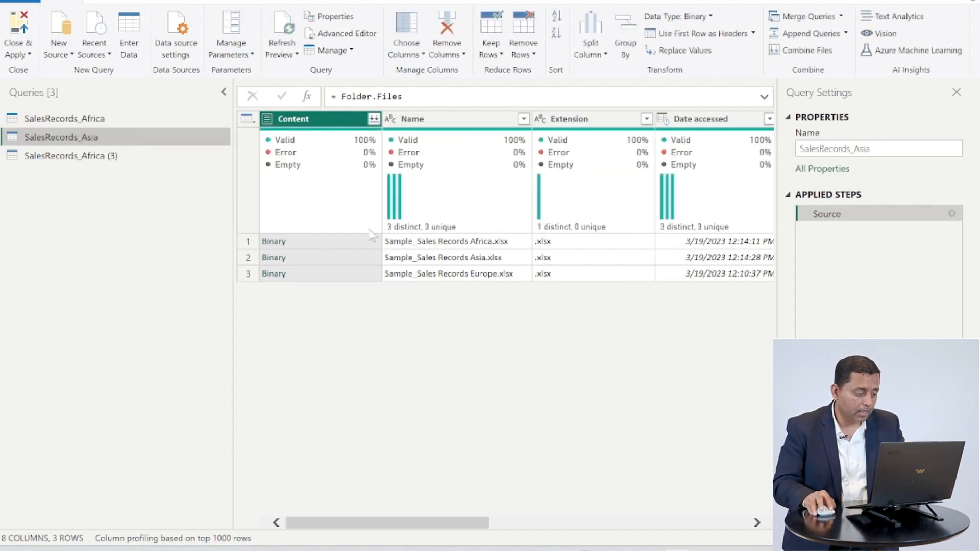
In the SalesRecords_Asia query, extract the Sample_Sales Records sheet from the Asia workbook and use its first row as headers
click(273, 257)
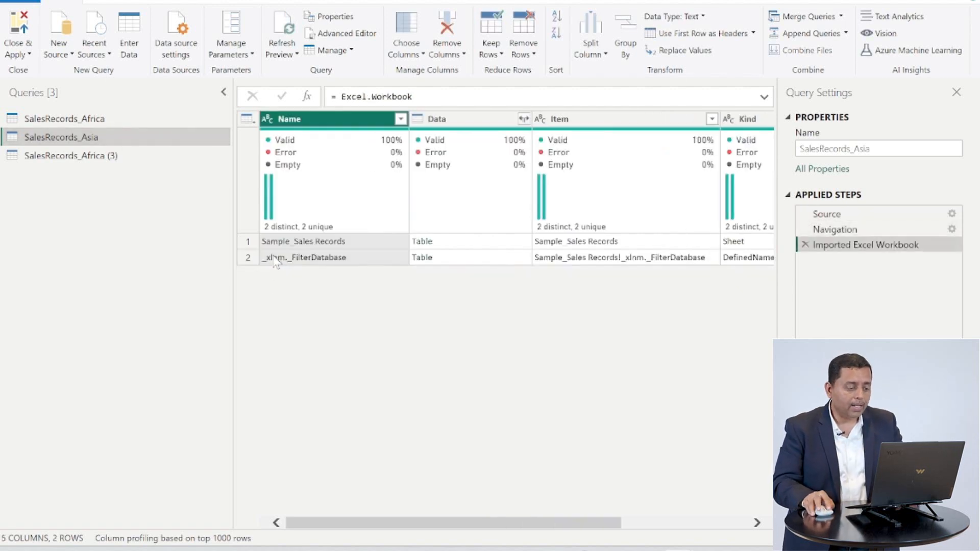
click(422, 243)
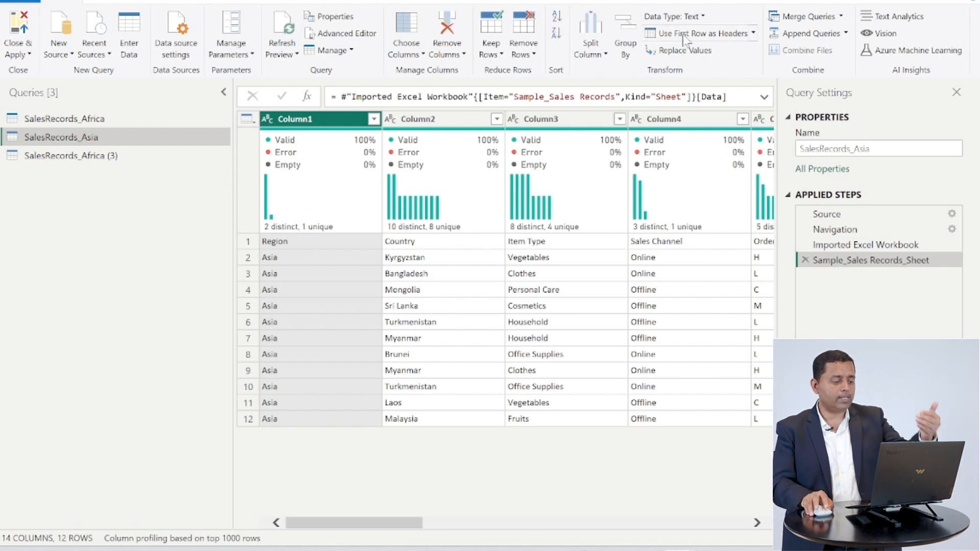
click(659, 34)
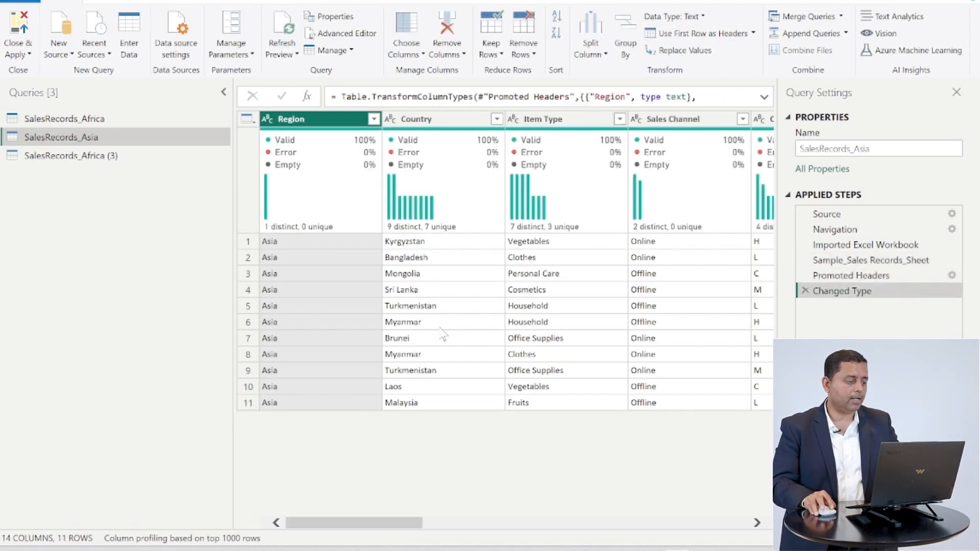
Rename the SalesRecords_Africa (3) query as SalesRecords_Europe
click(65, 156)
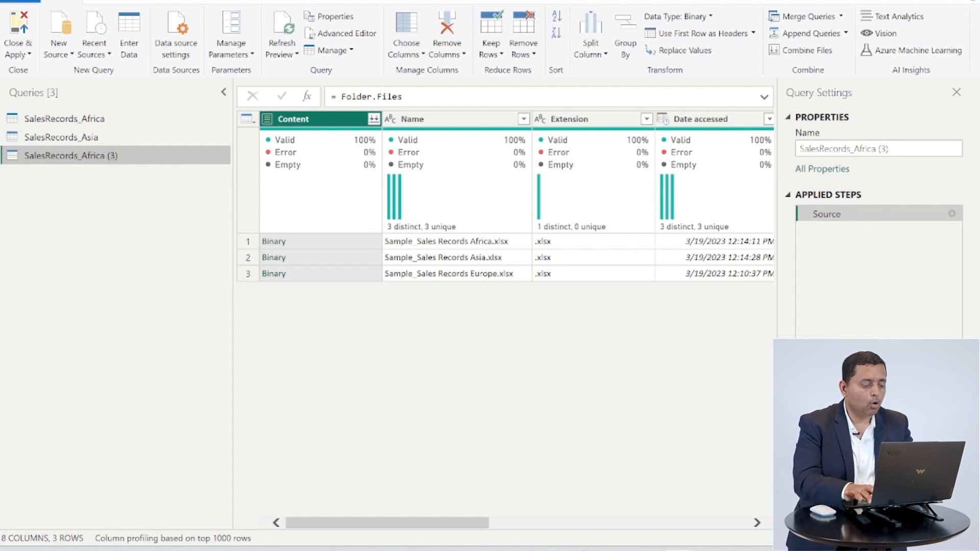
double_click(124, 162)
key(End)
key(BackSpace)
key(BackSpace)
key(BackSpace)
key(BackSpace)
key(BackSpace)
key(BackSpace)
key(BackSpace)
key(BackSpace)
key(BackSpace)
key(BackSpace)
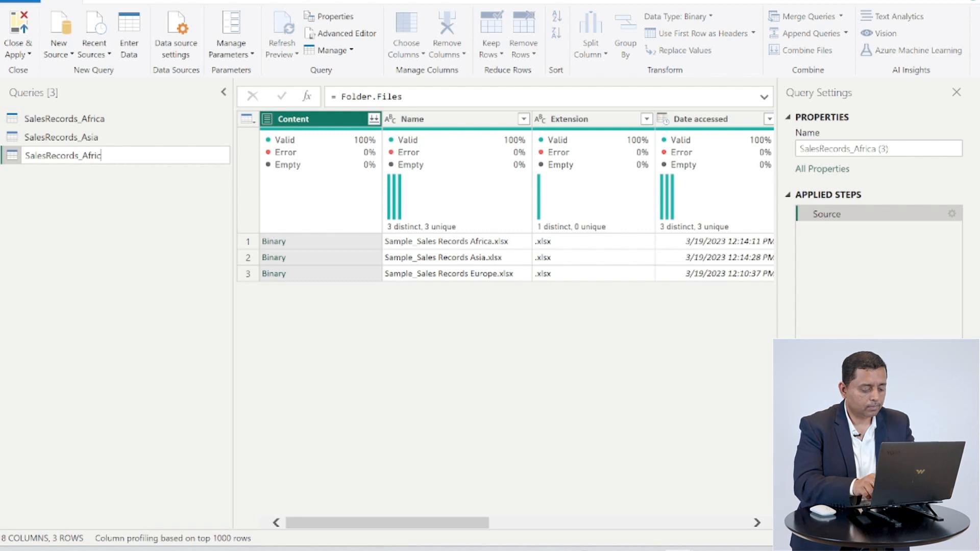
text(E)
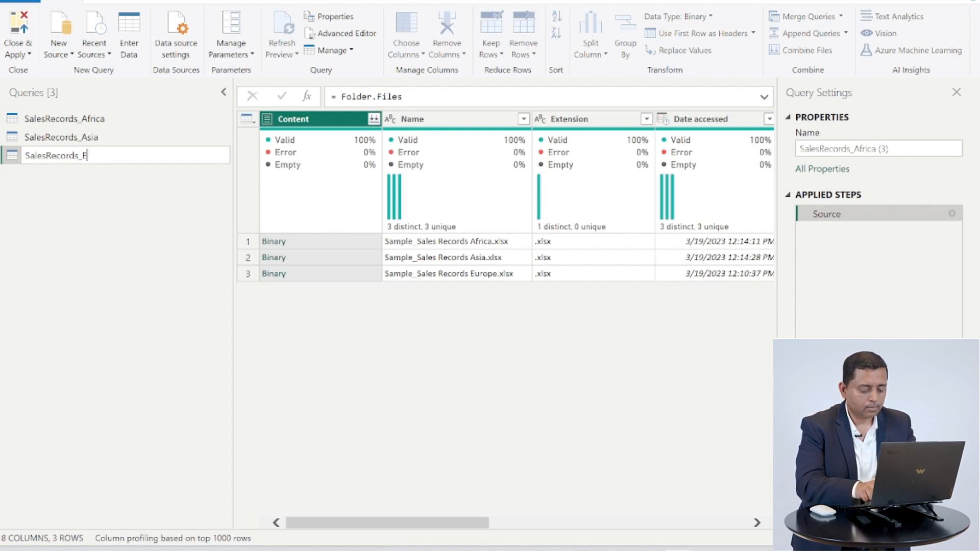
text(urope)
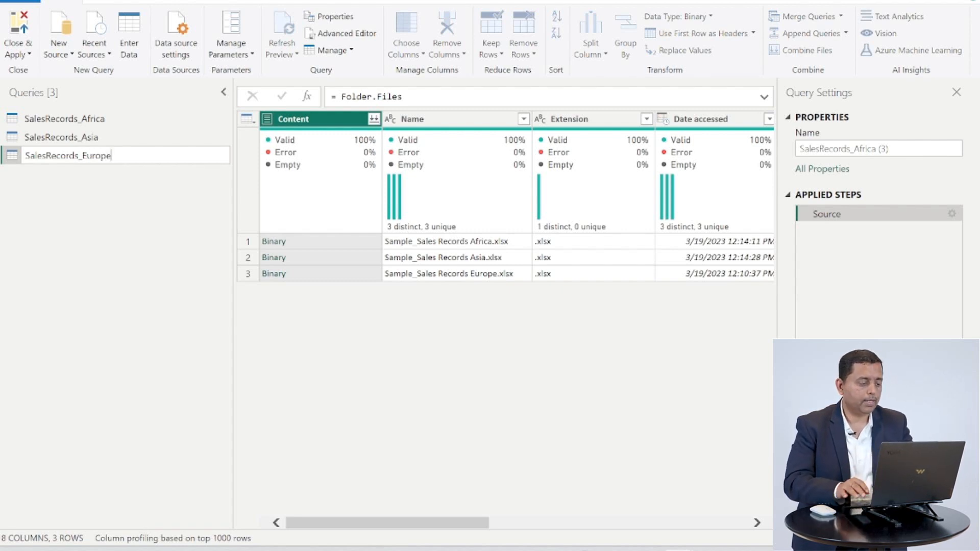
key(Return)
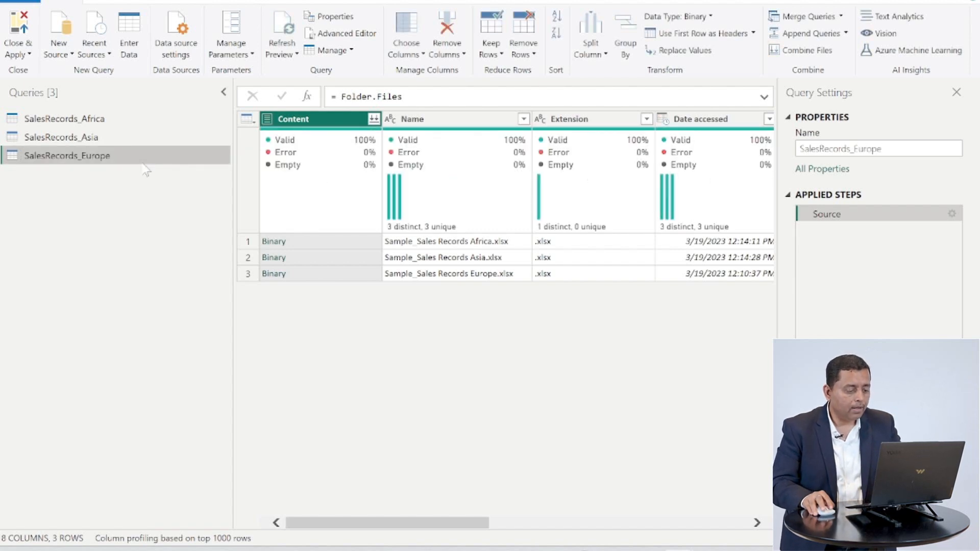
In the SalesRecords_Europe query, extract the Sample_Sales Records sheet from the Europe workbook and use its first row as headers
click(274, 274)
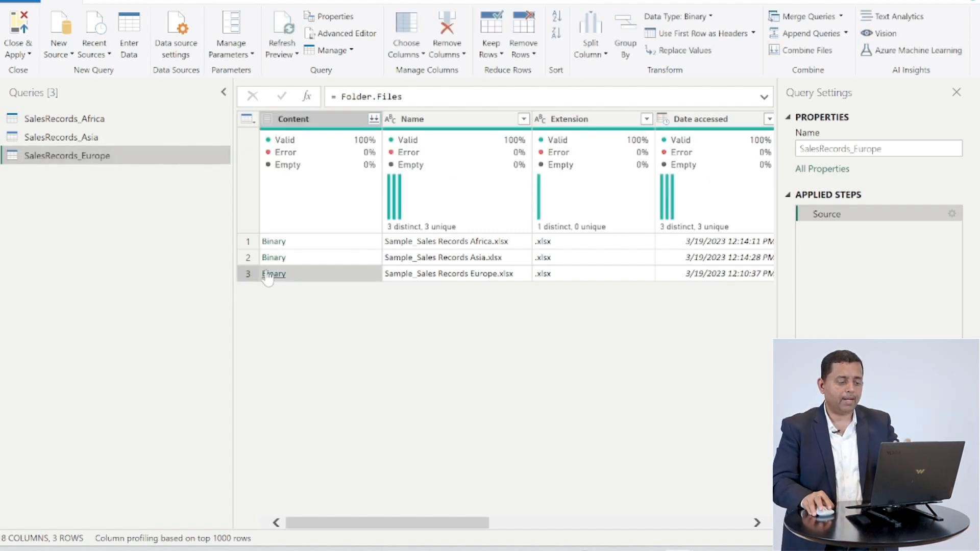
click(421, 241)
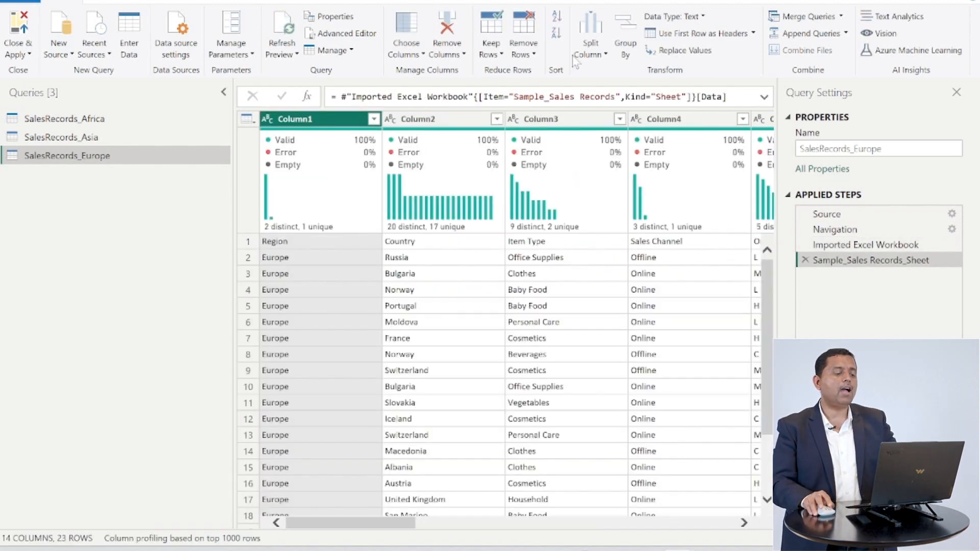
click(655, 35)
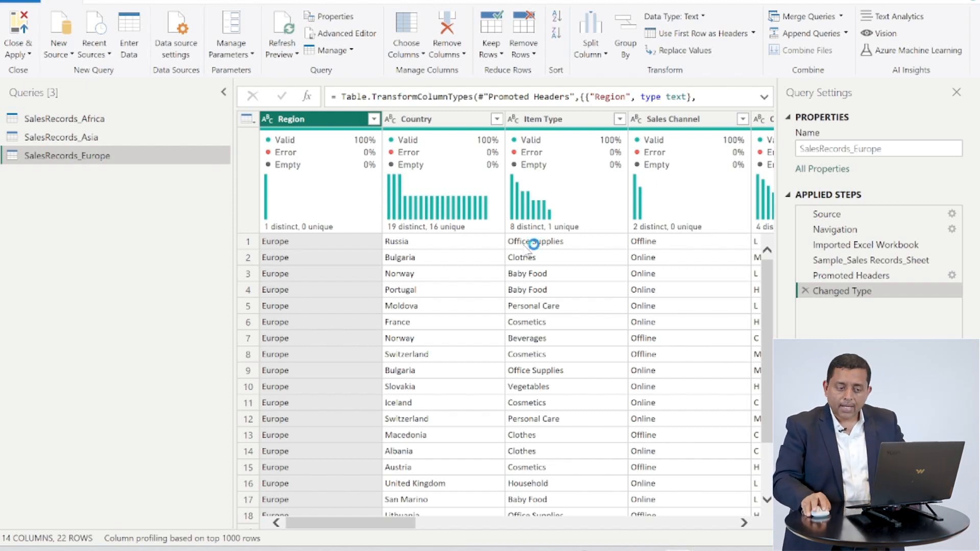
click(841, 17)
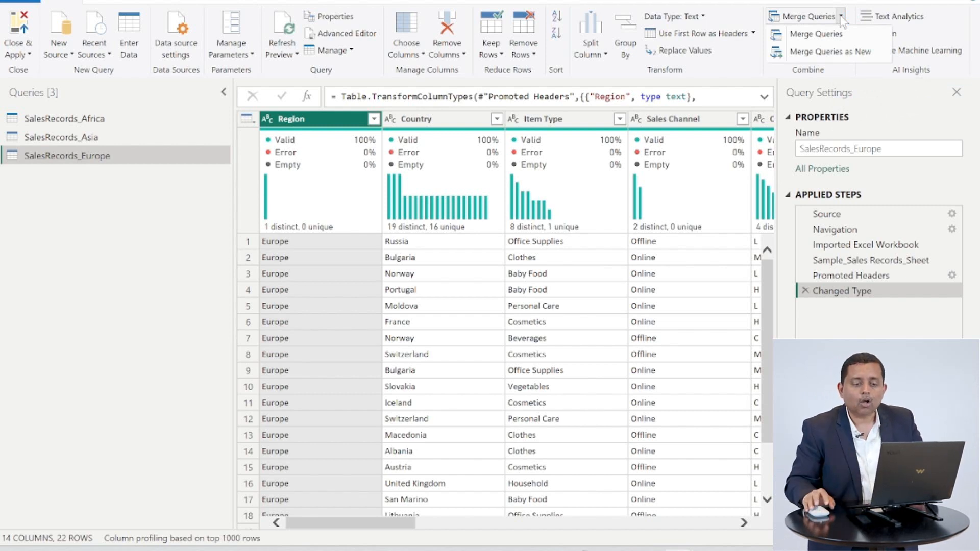
click(835, 54)
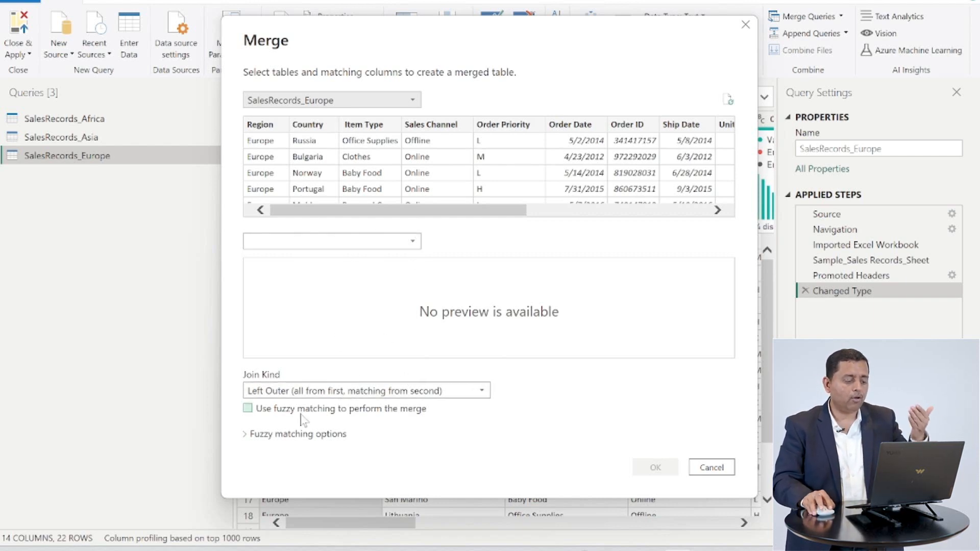
click(247, 435)
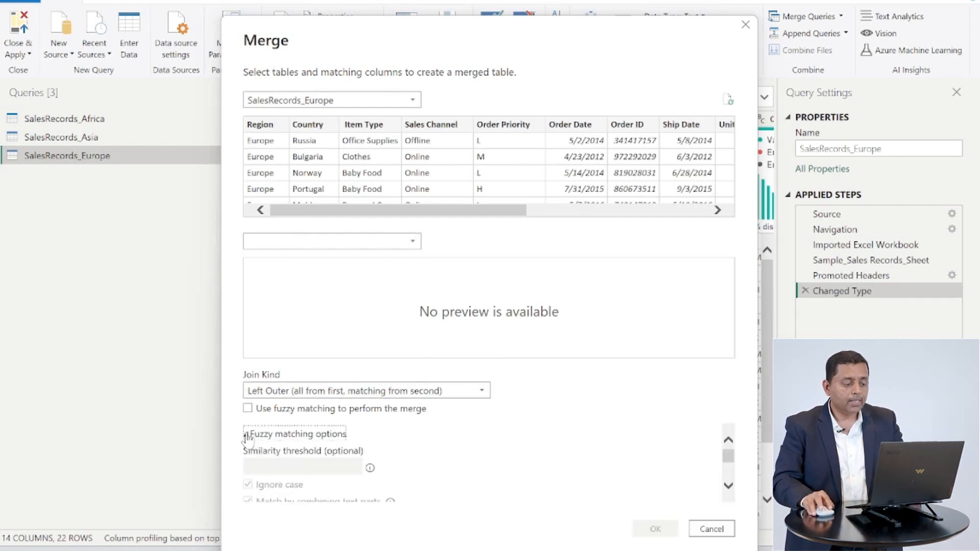
click(415, 244)
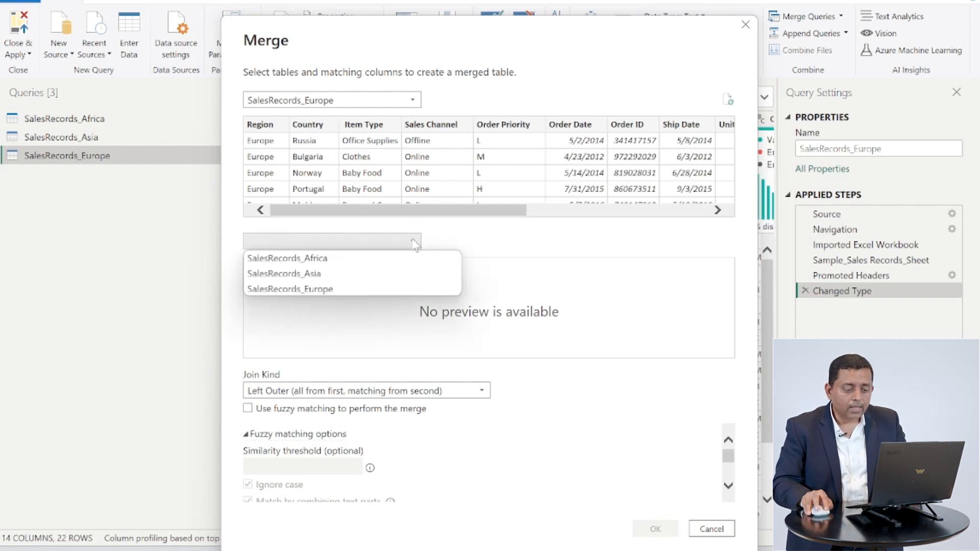
click(711, 528)
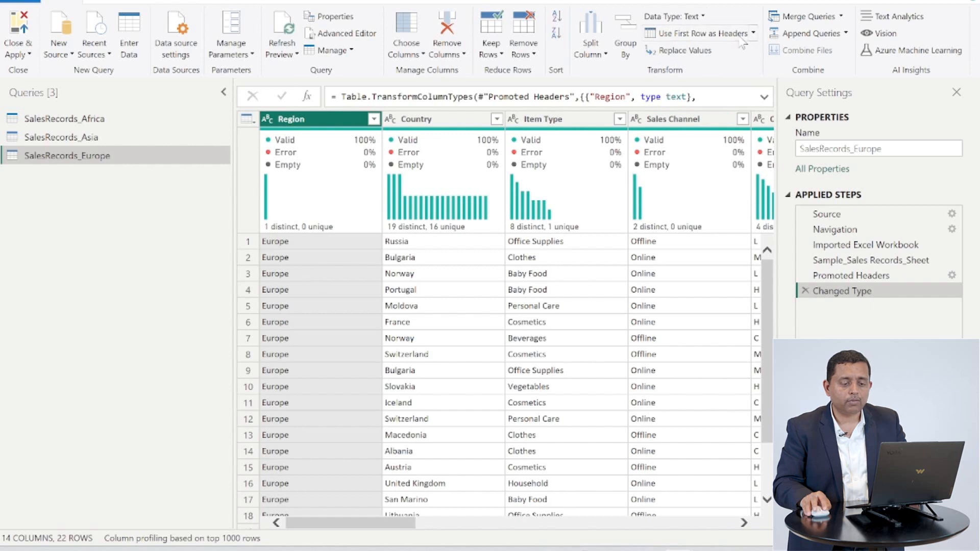
Append SalesRecords_Europe, SalesRecords_Africa and SalesRecords_Asia into a new query, using the option for three or more tables
click(846, 33)
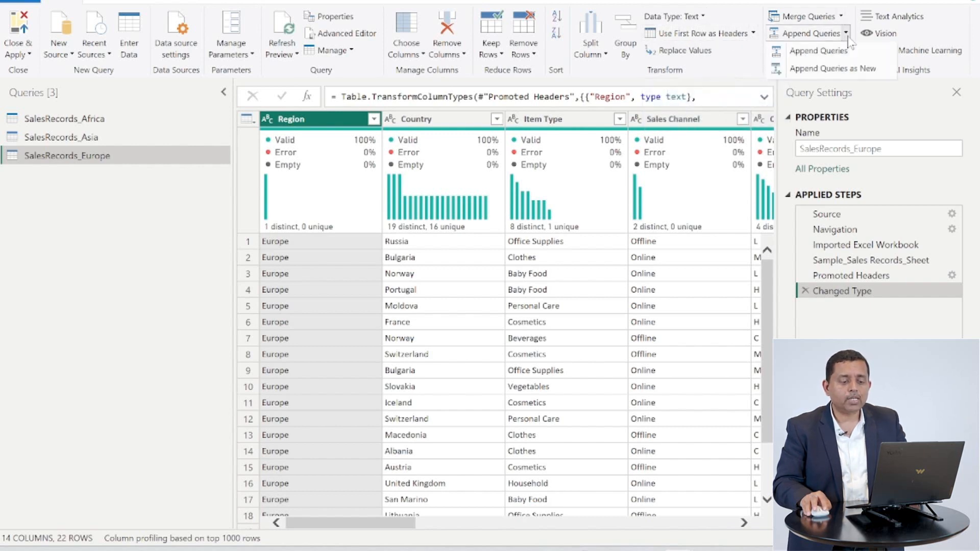
click(837, 69)
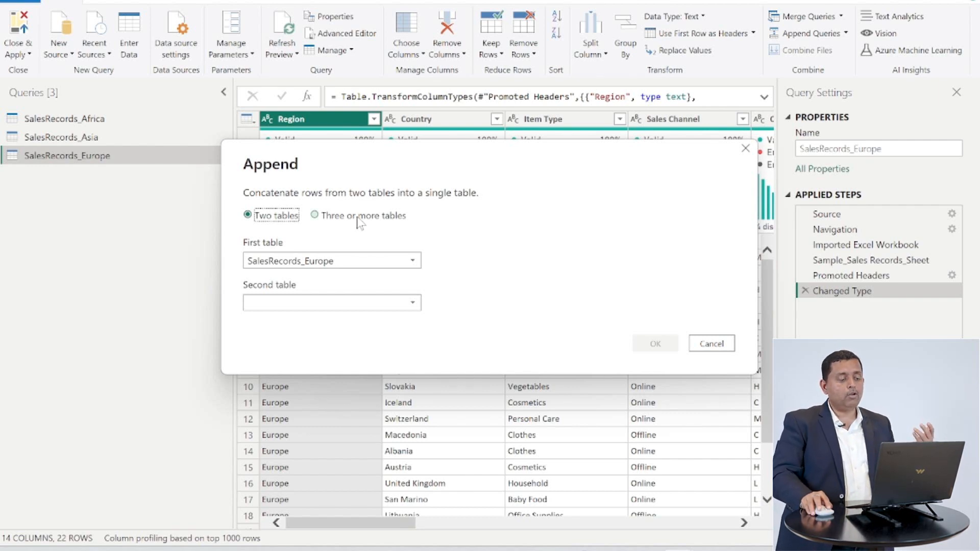
click(329, 225)
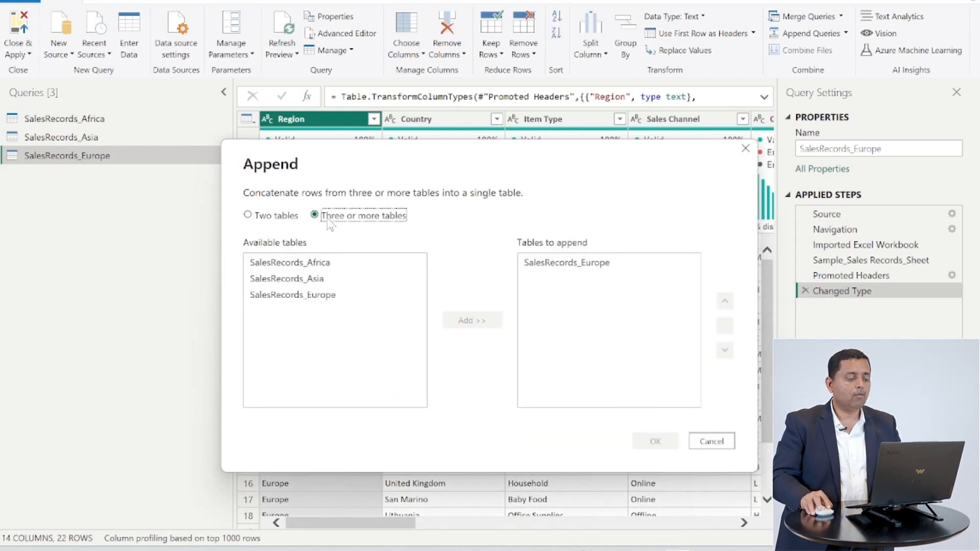
click(326, 266)
click(461, 322)
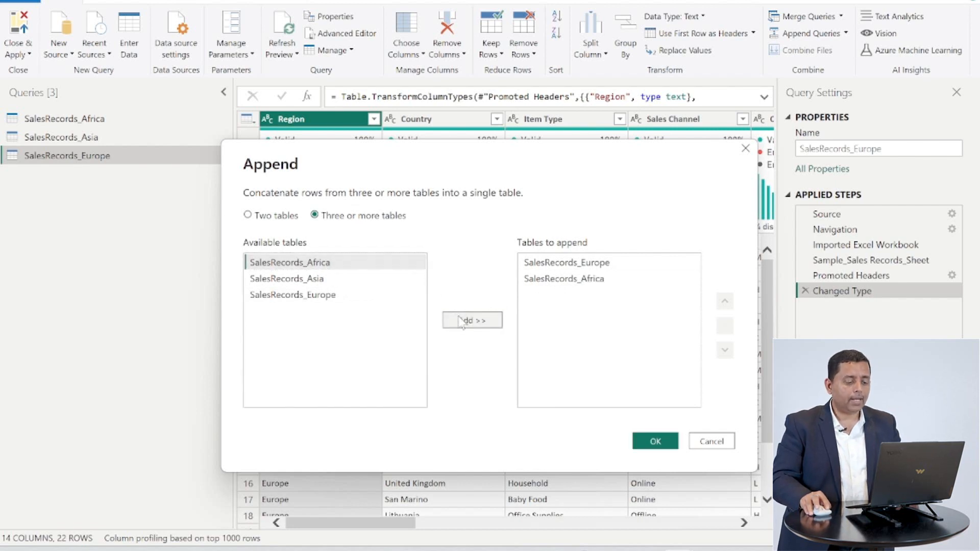
click(341, 280)
click(462, 322)
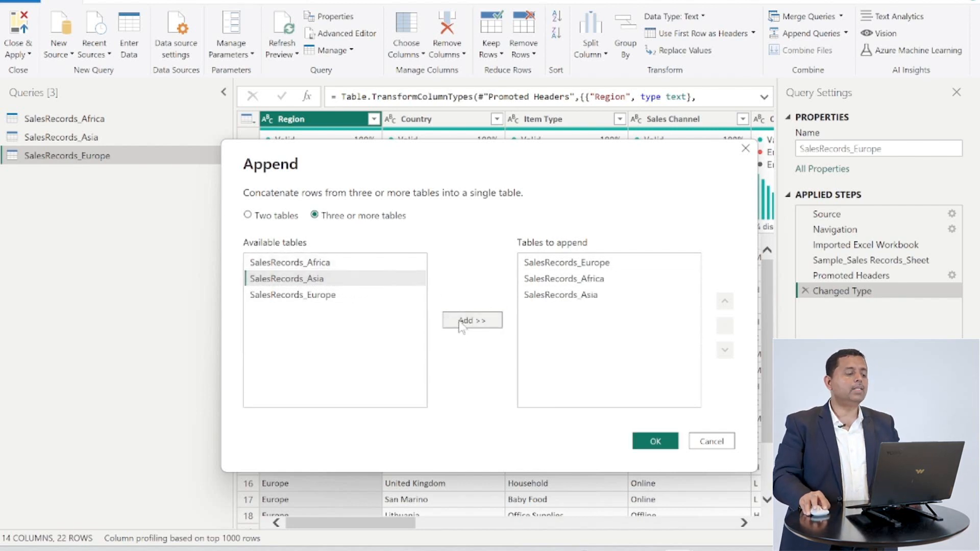
click(656, 443)
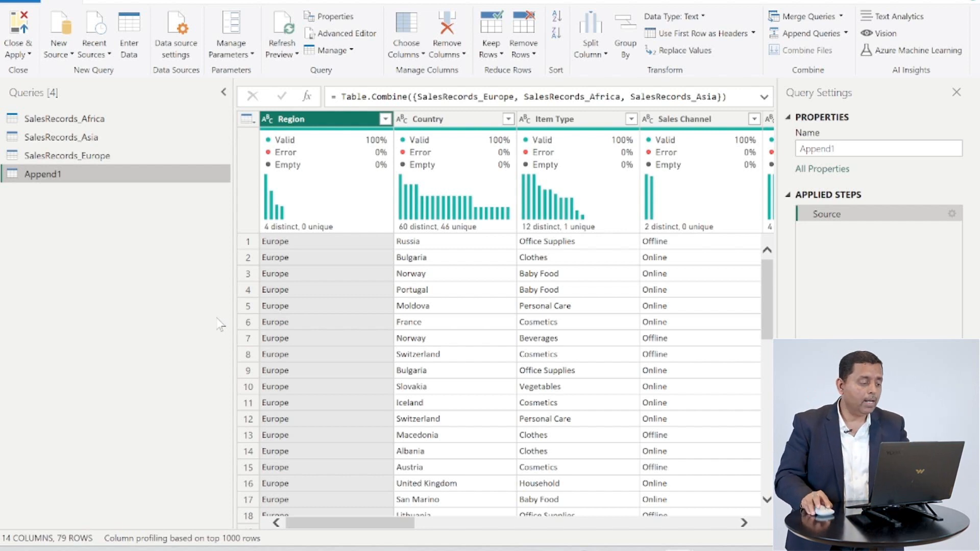
Rename the Append1 query as SalesRecordsMaster
double_click(58, 175)
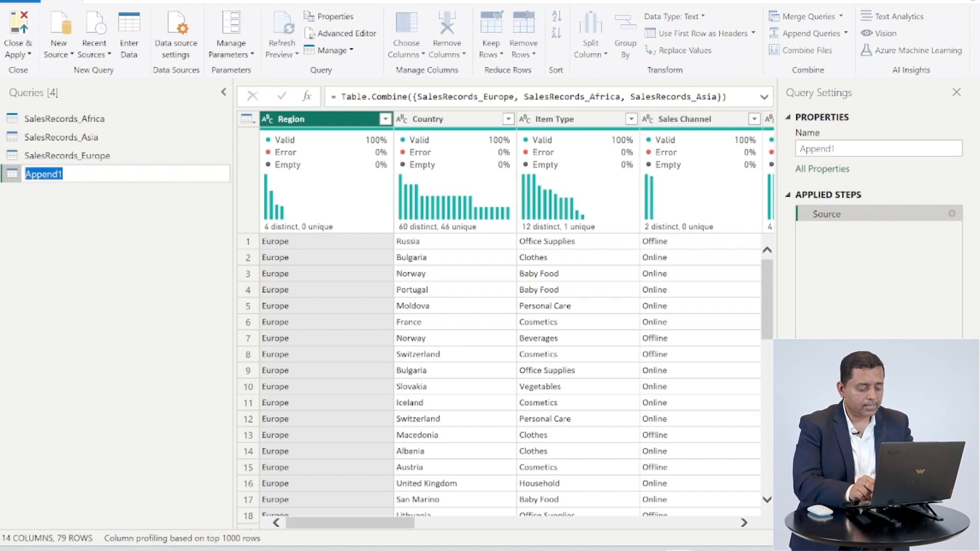
text(Sales)
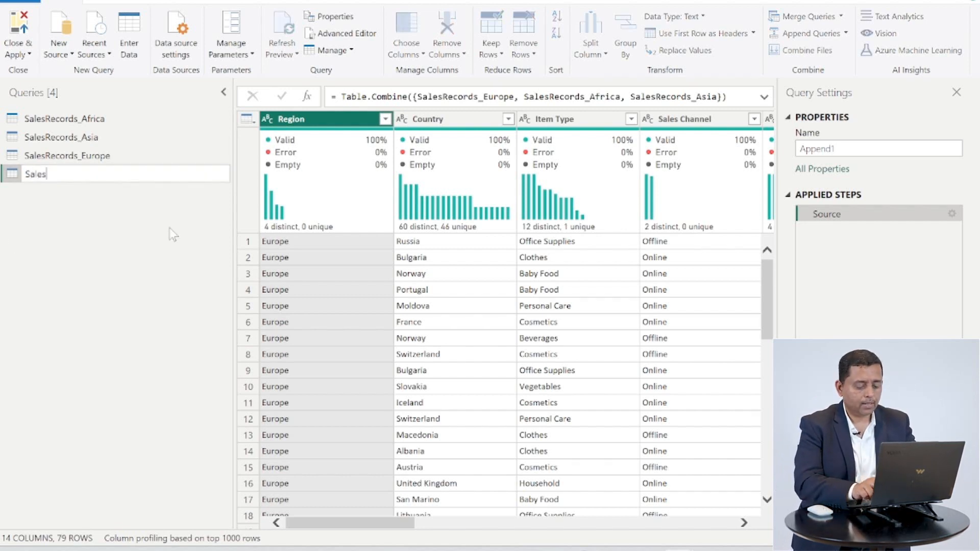
text(Records)
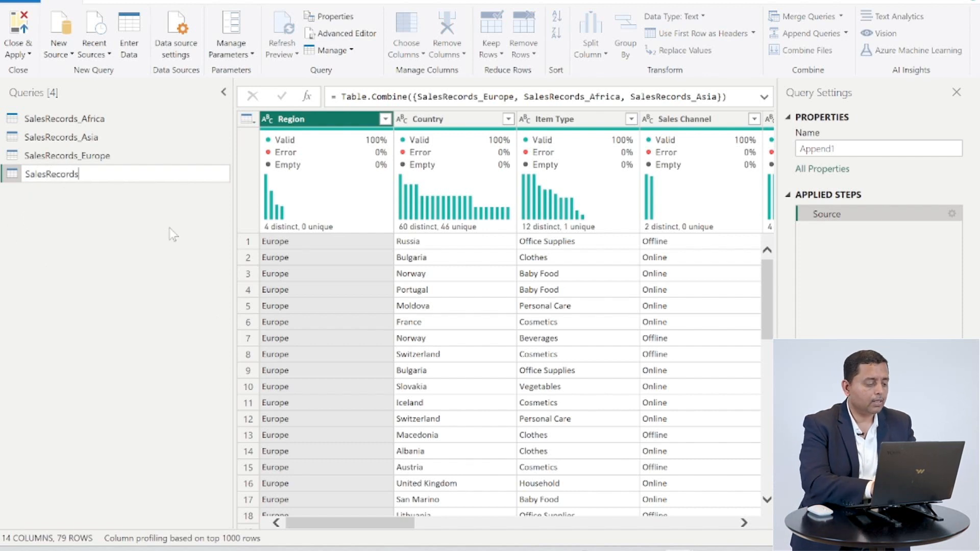
text(aster)
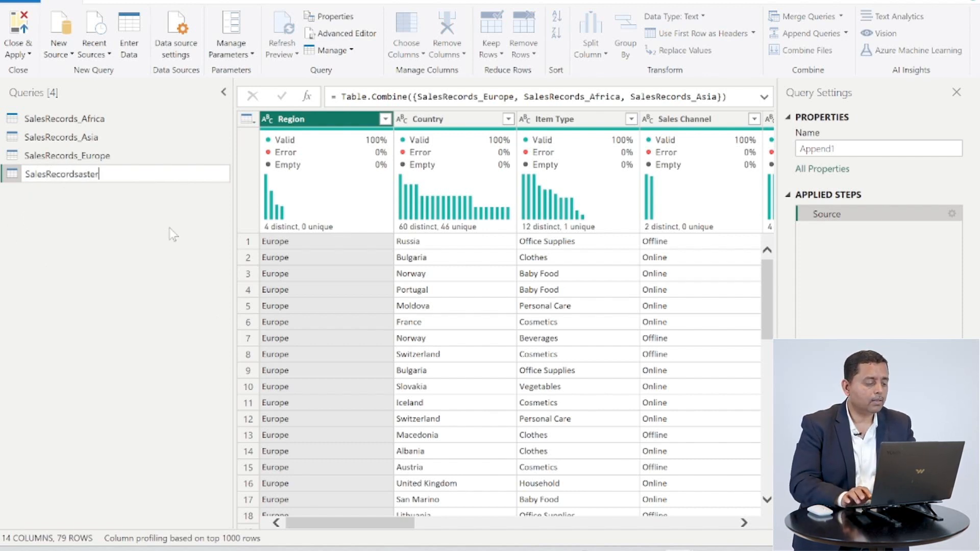
key(Left)
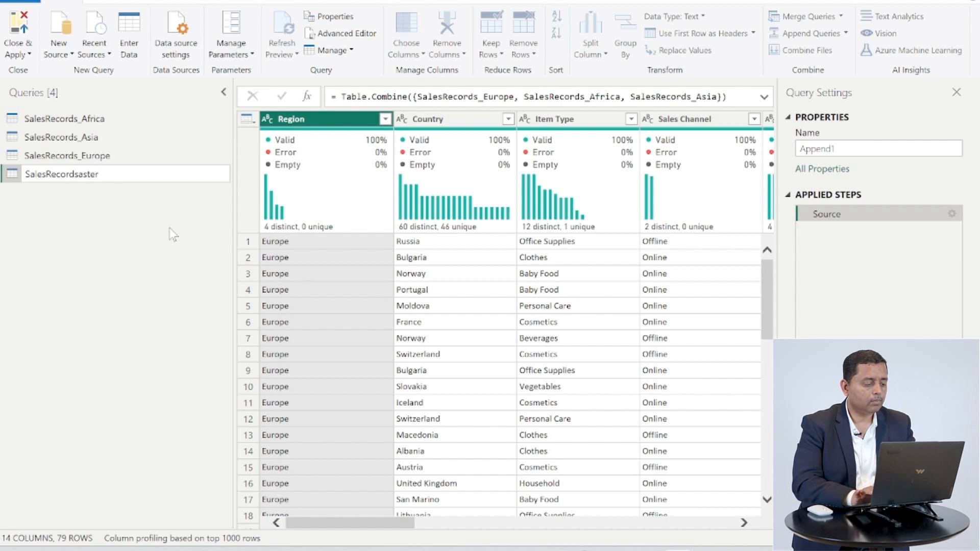
key(Caps_Lock)
text(M)
key(Caps_Lock)
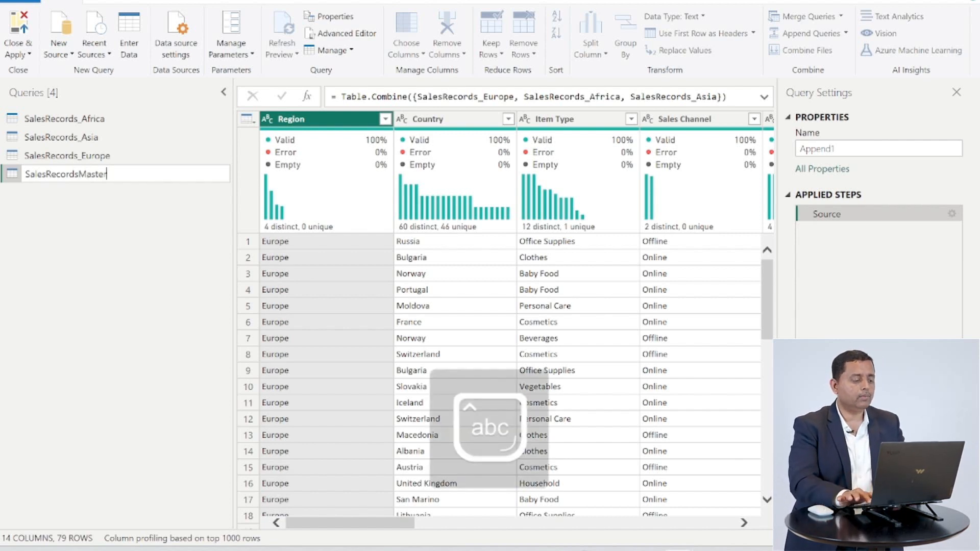
key(Return)
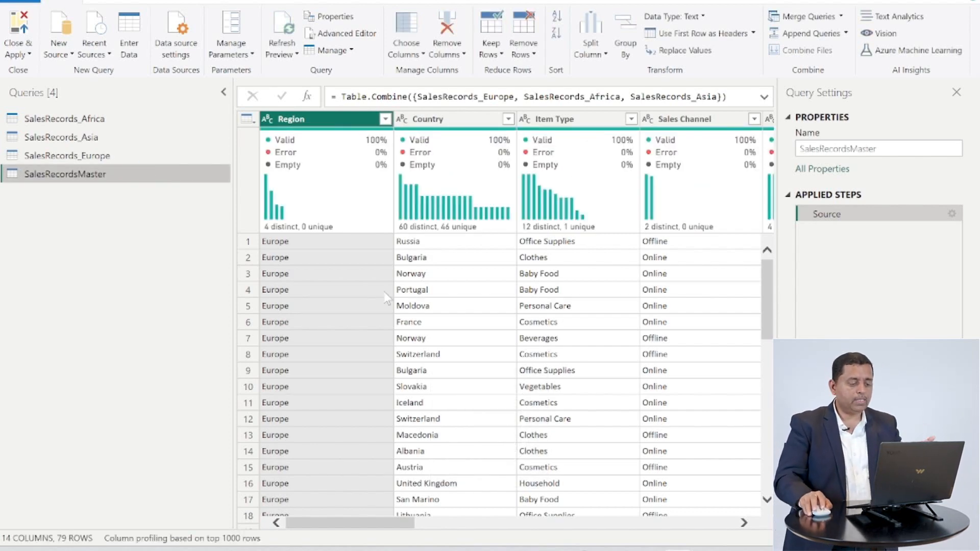
Disable loading of the SalesRecords_Africa, SalesRecords_Asia and SalesRecords_Europe queries, and apply the changes to close the query editor
scroll(383, 305, down, 5)
scroll(398, 308, down, 9)
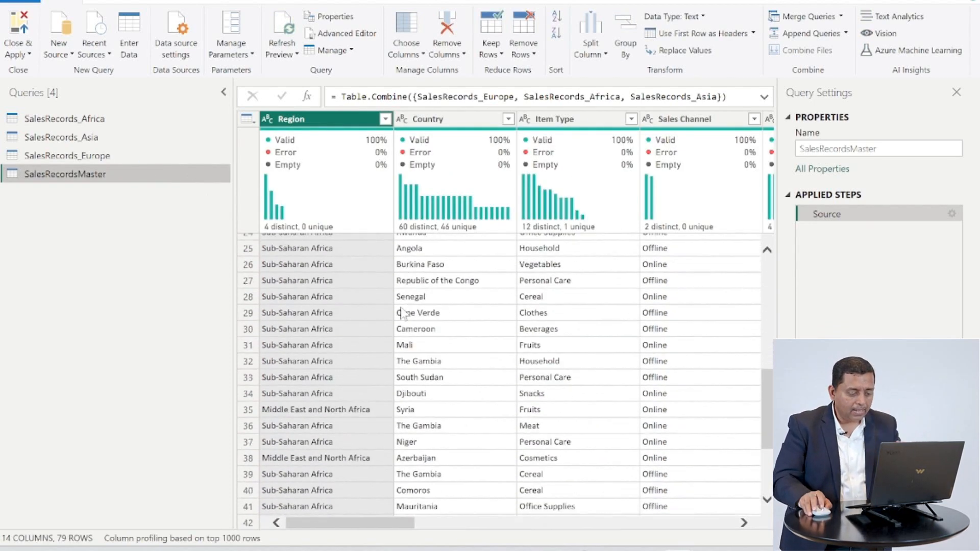
scroll(387, 319, down, 6)
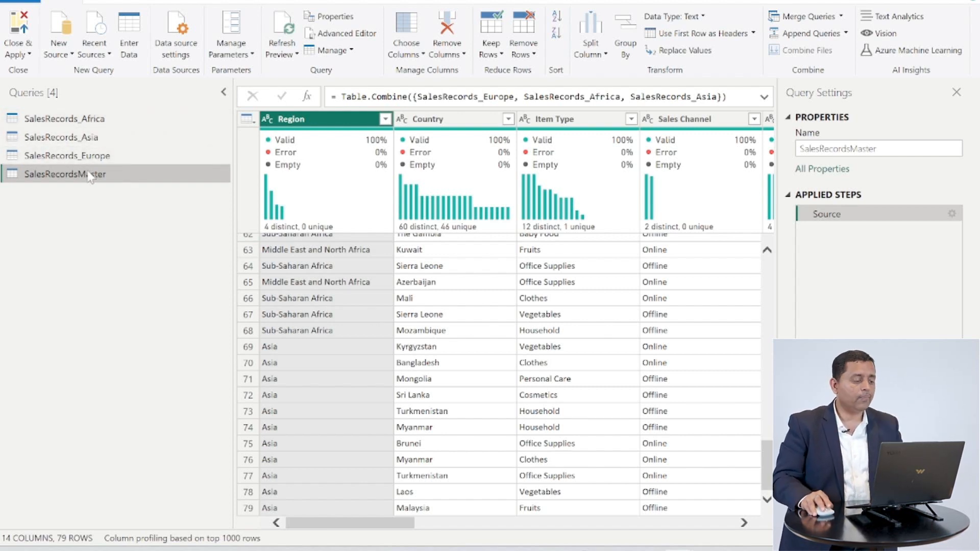
right_click(106, 124)
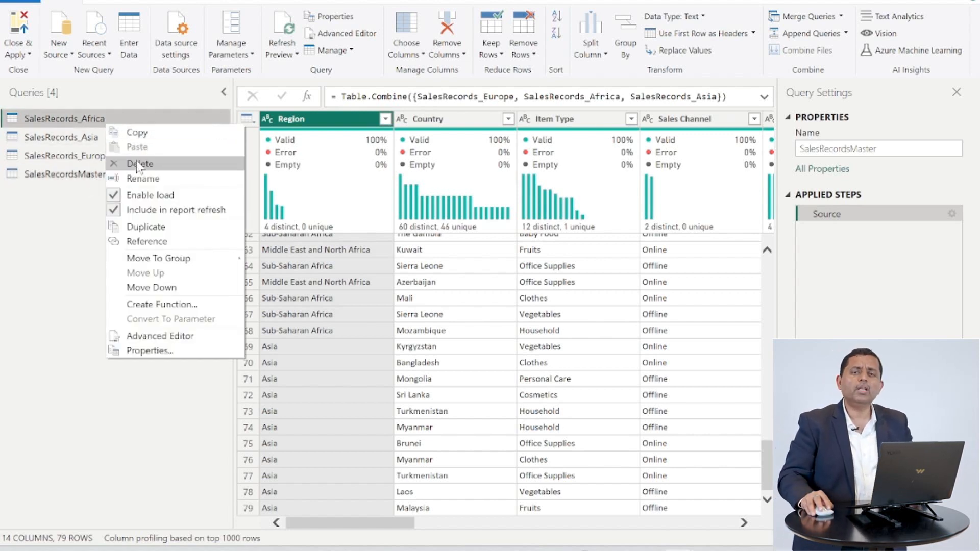
click(151, 197)
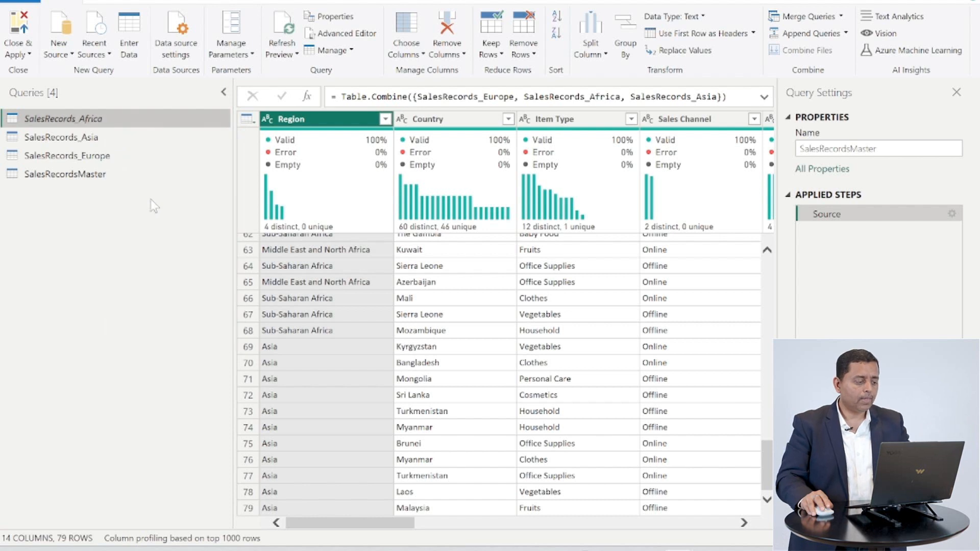
right_click(107, 139)
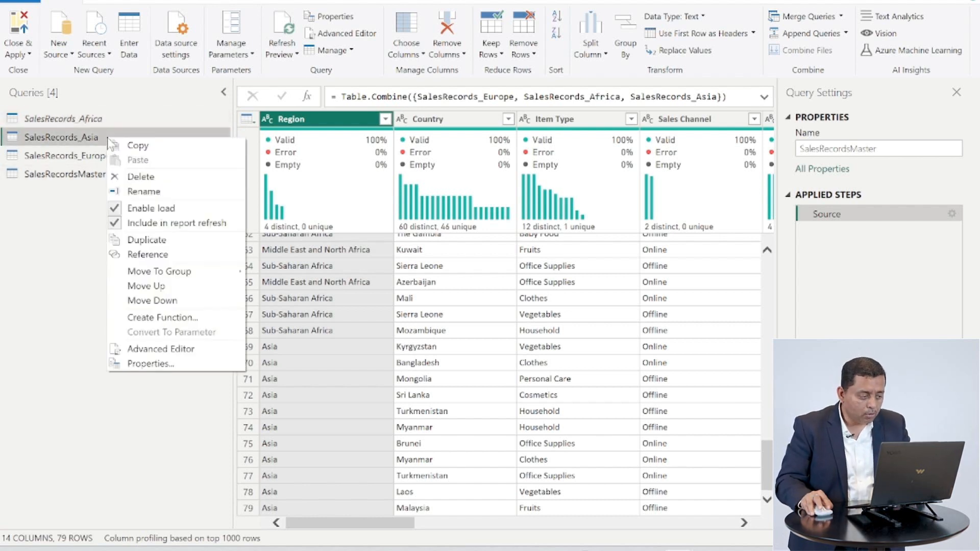
click(153, 209)
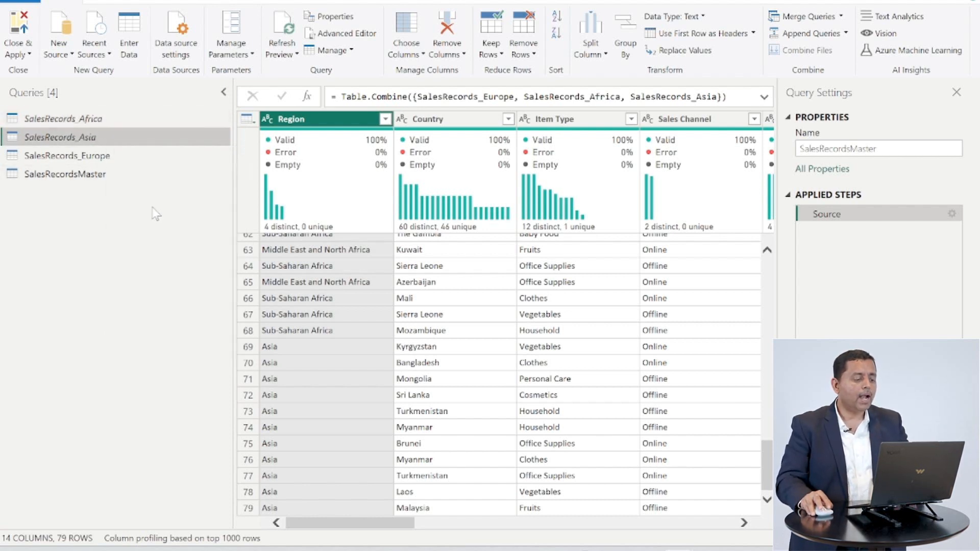
right_click(117, 155)
click(165, 225)
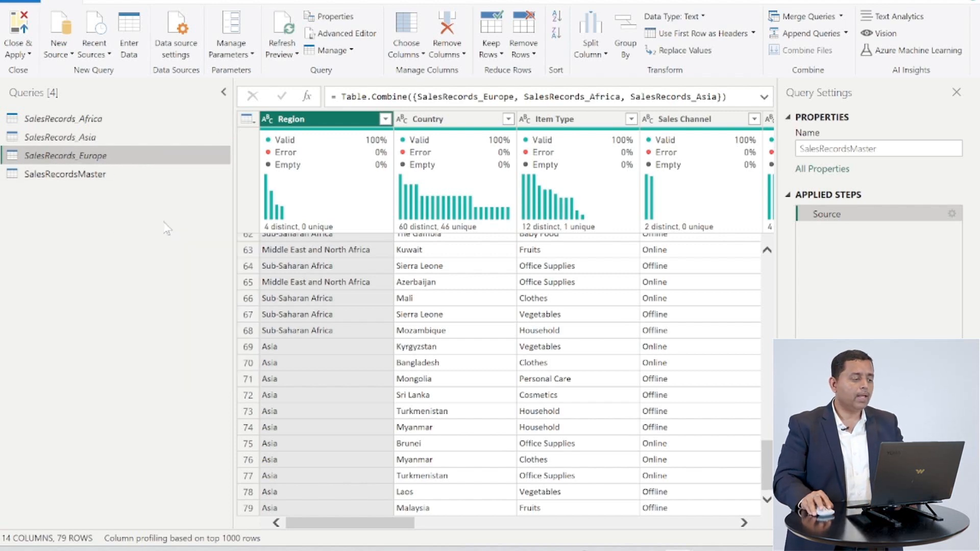
click(21, 40)
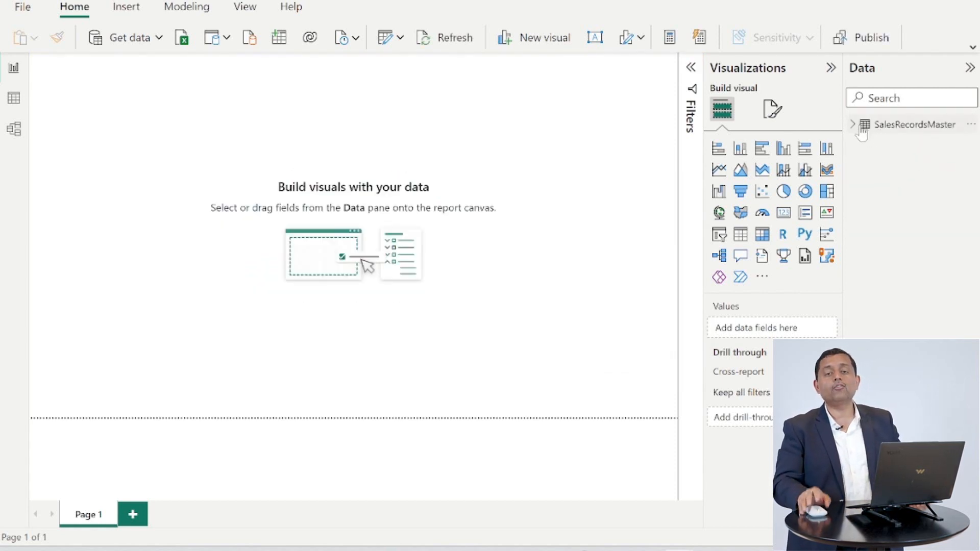
Review the loaded SalesRecordsMaster table's rows in Table view and return to Report view
click(862, 130)
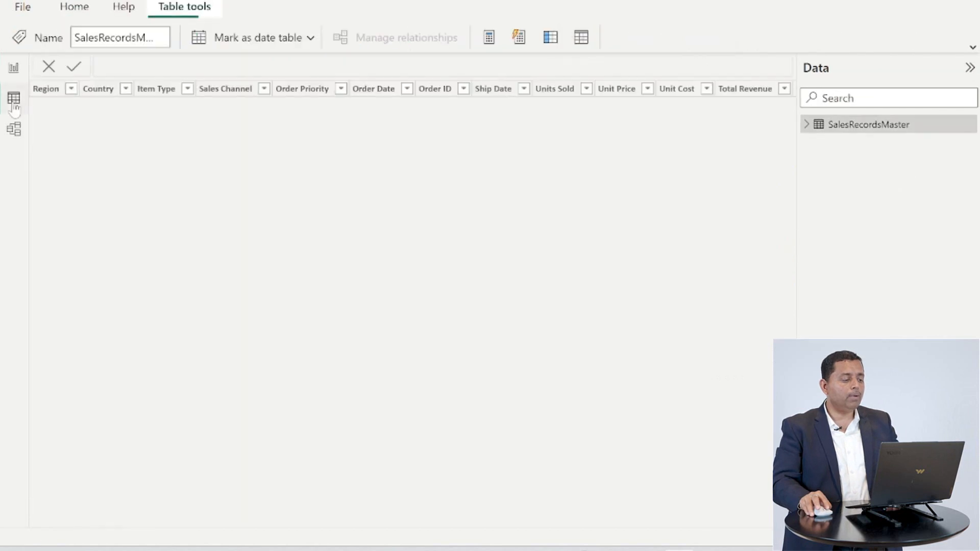
click(14, 105)
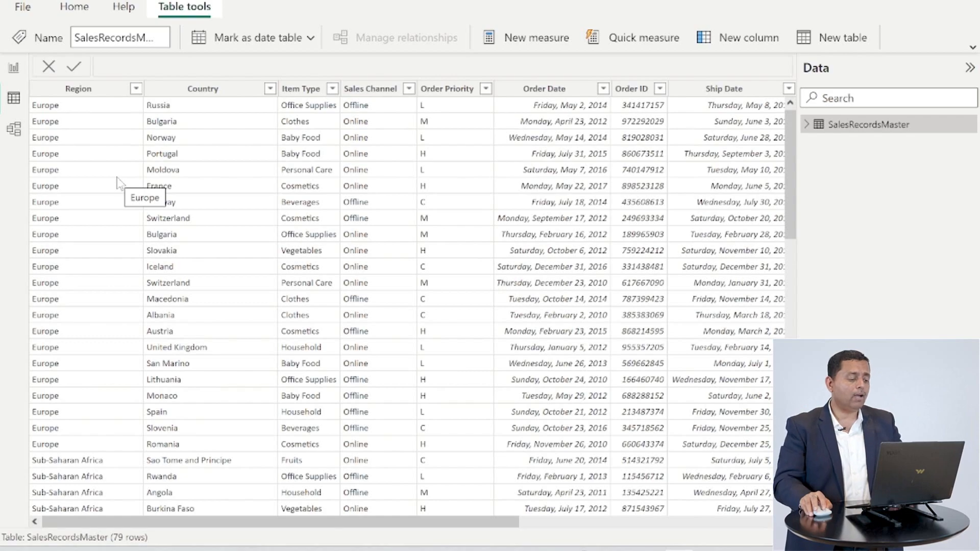
scroll(117, 181, down, 10)
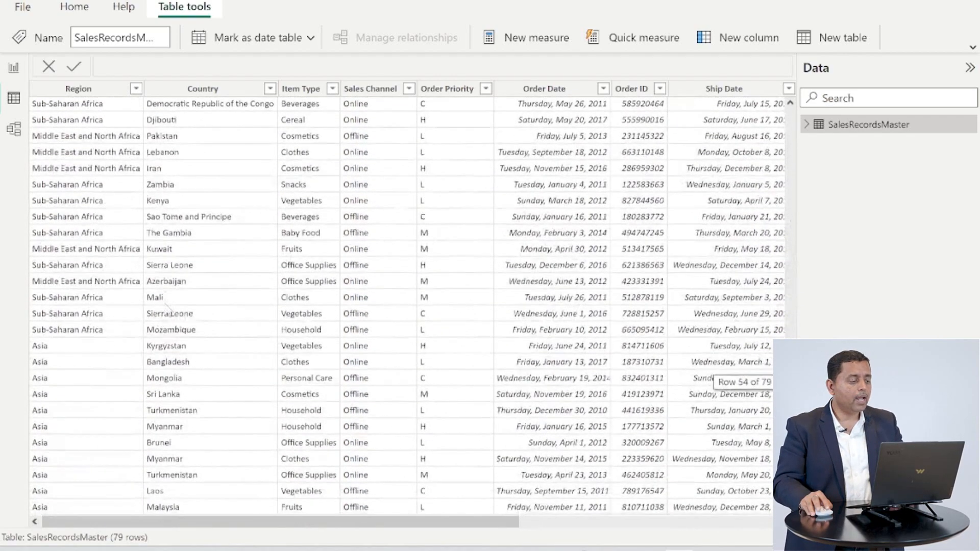
scroll(163, 306, up, 10)
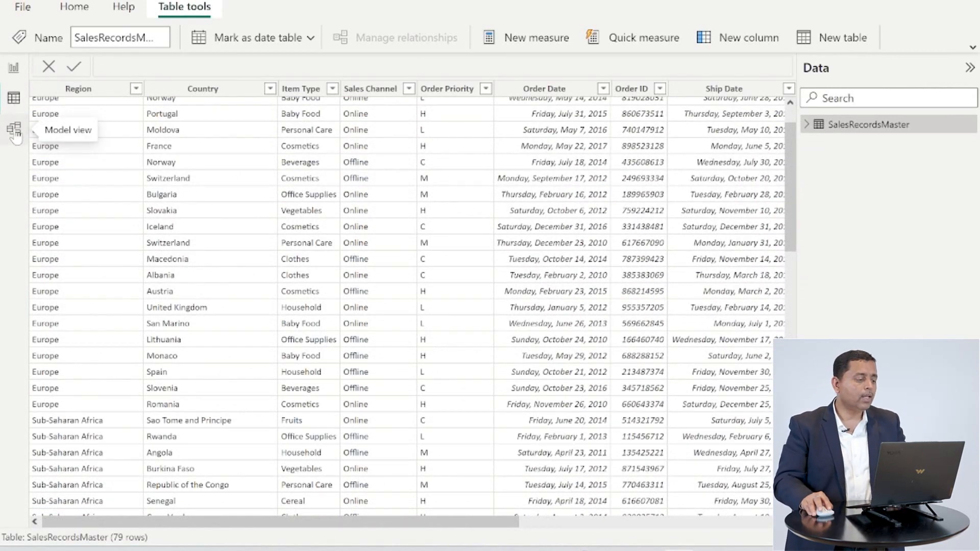
click(14, 67)
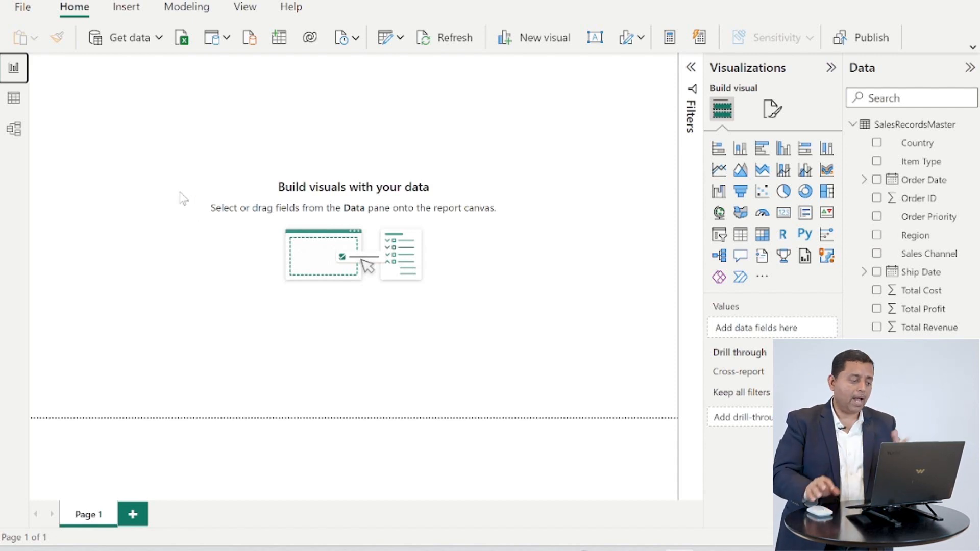
In Table view, sort SalesRecordsMaster by Country in descending order and clear that sort
click(14, 98)
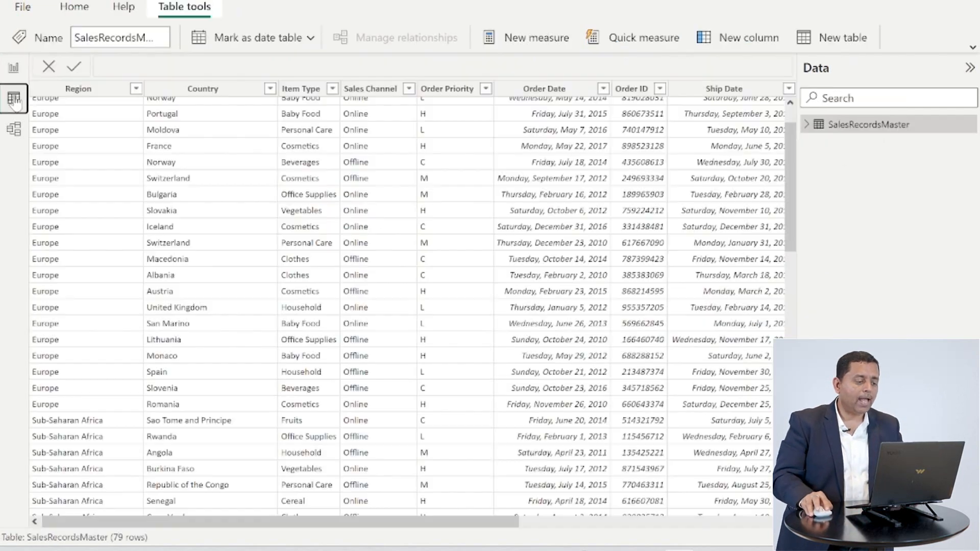
click(271, 93)
click(270, 90)
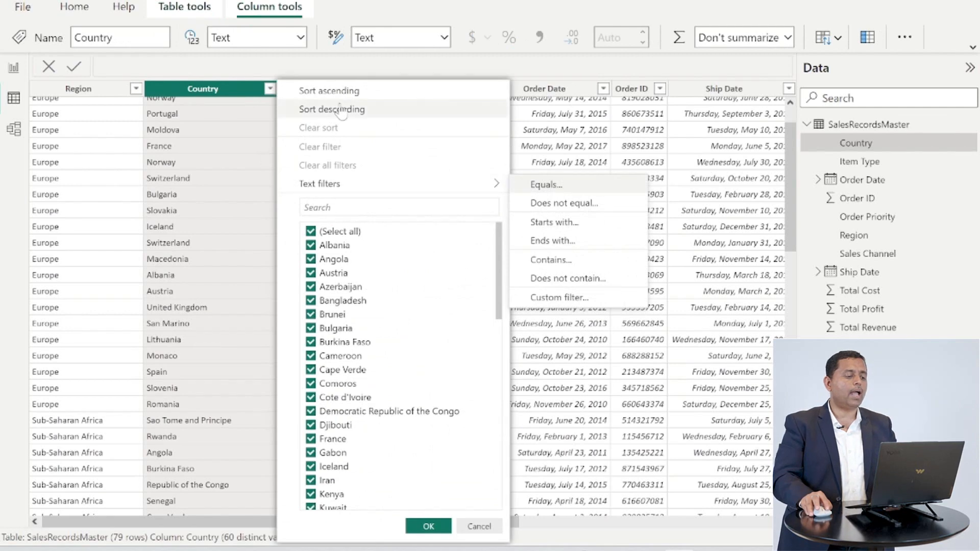
click(341, 109)
click(270, 90)
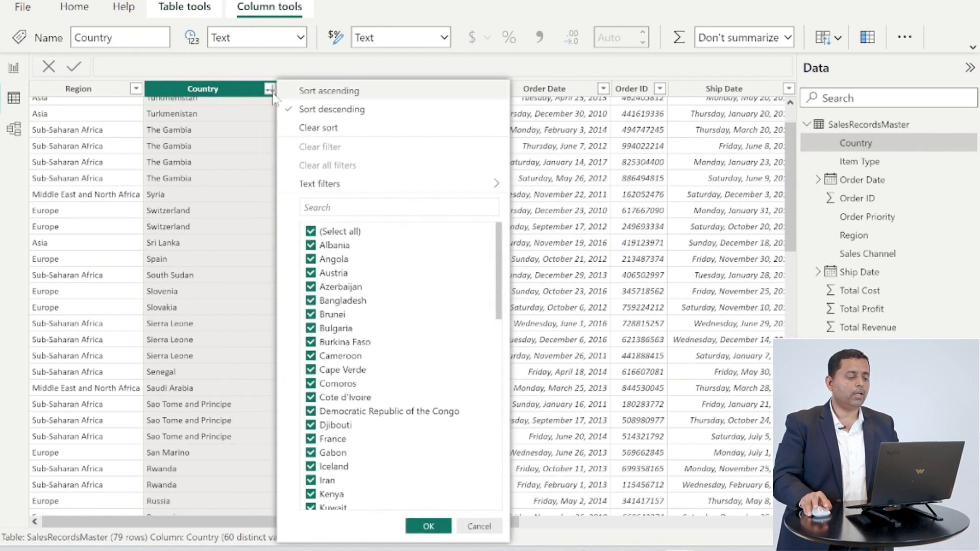
click(318, 128)
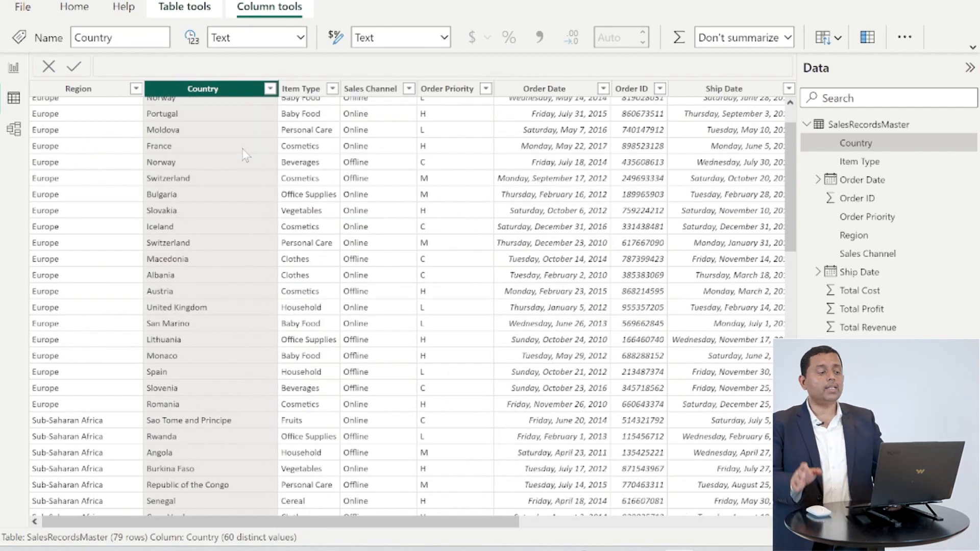
scroll(245, 155, up, 1)
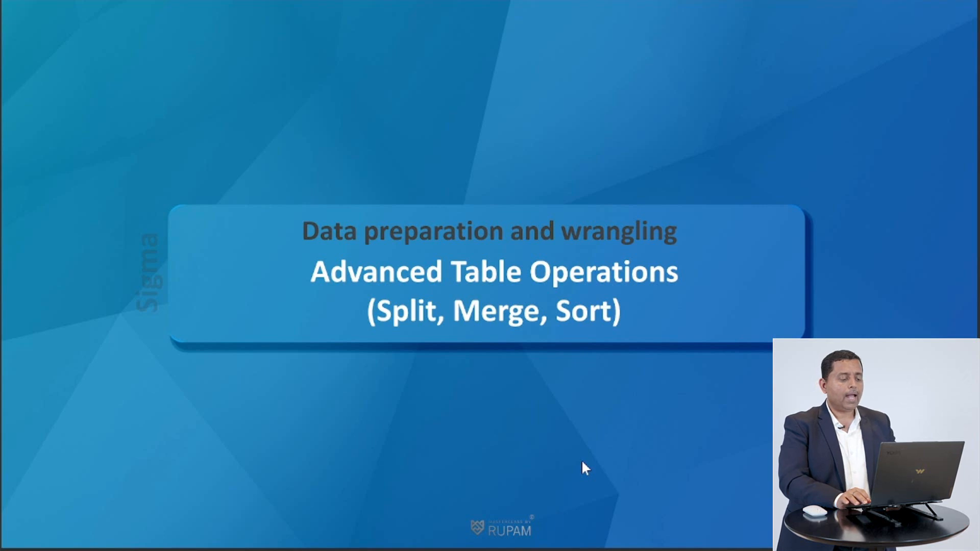
key(Right)
key(Right)
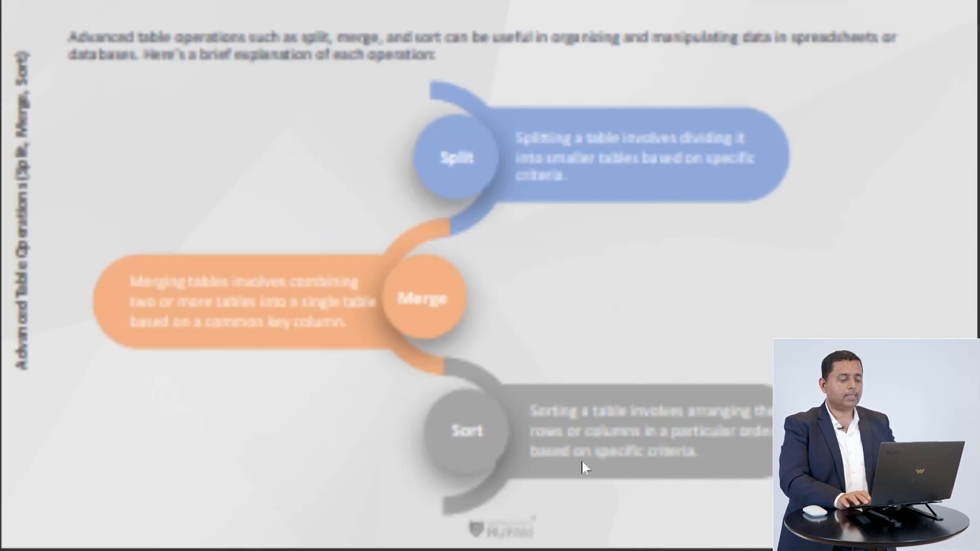
key(Left)
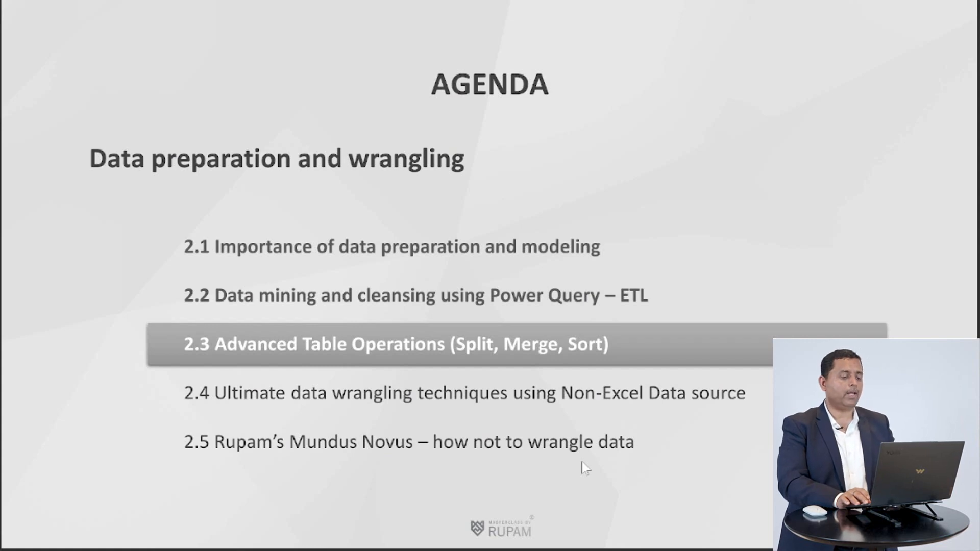
key(Right)
key(Right)
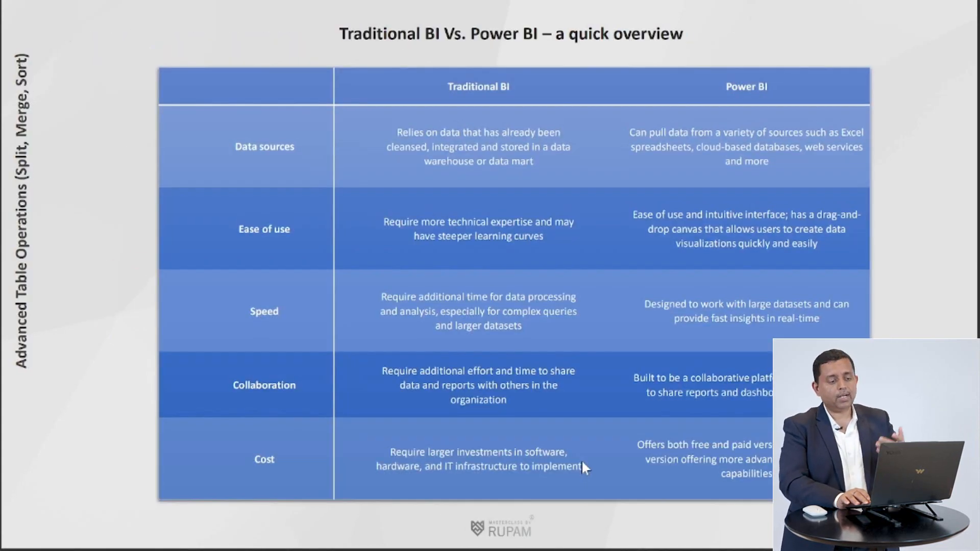
key(Right)
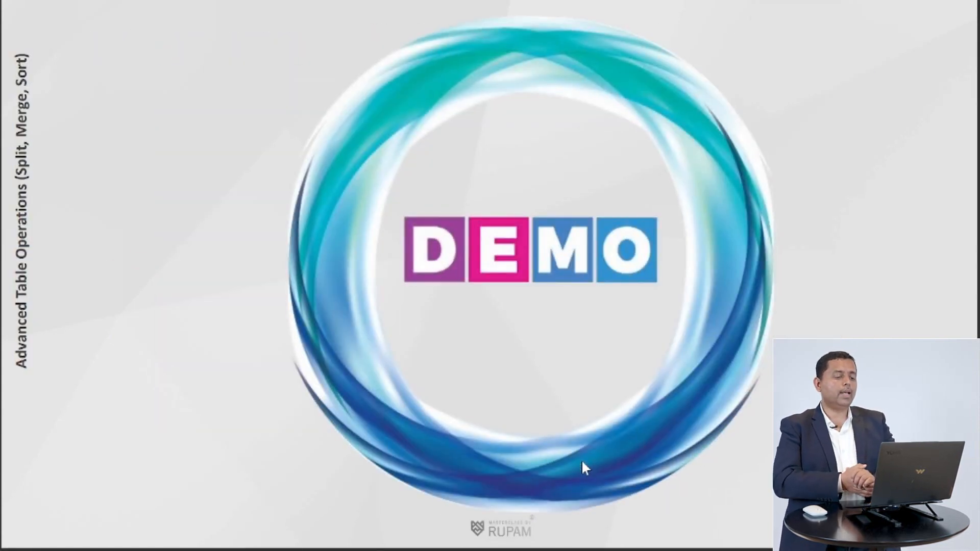
key(Right)
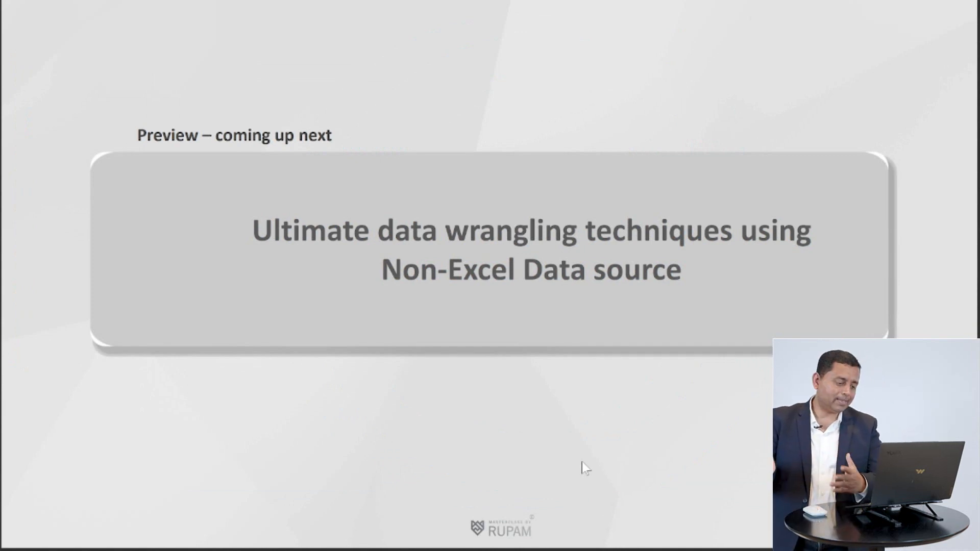